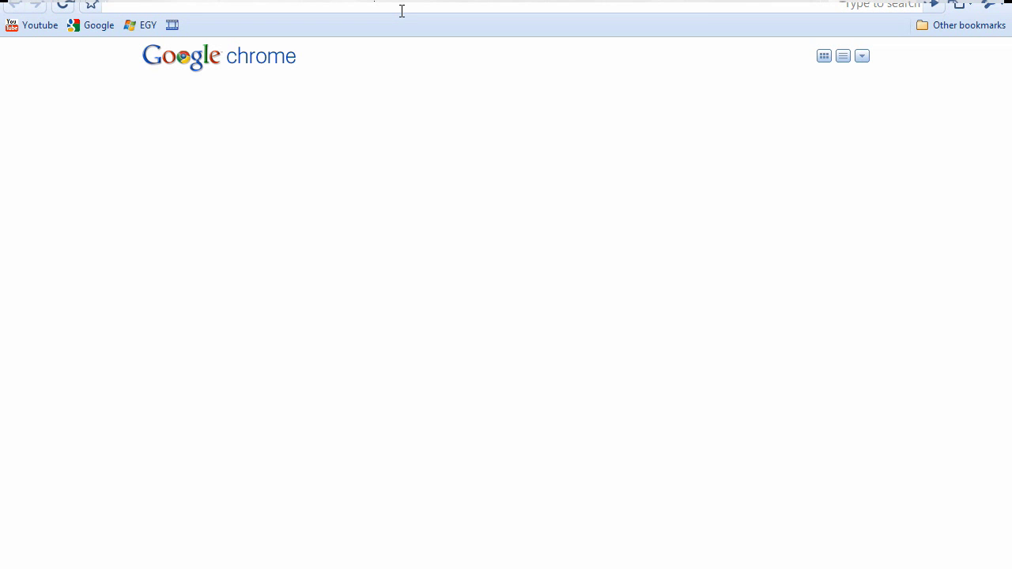
Go to the Audacity website at audacity.sourceforge.net via the 'audacity' address-bar suggestion.
{"action": "type", "text": "audacity"}
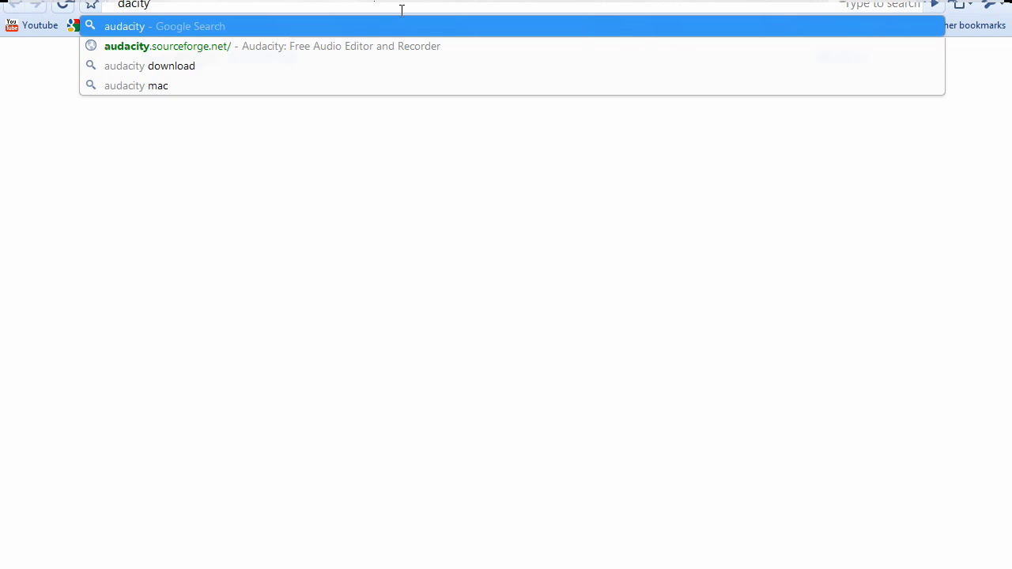
{"action": "key", "text": "Down"}
{"action": "key", "text": "Return"}
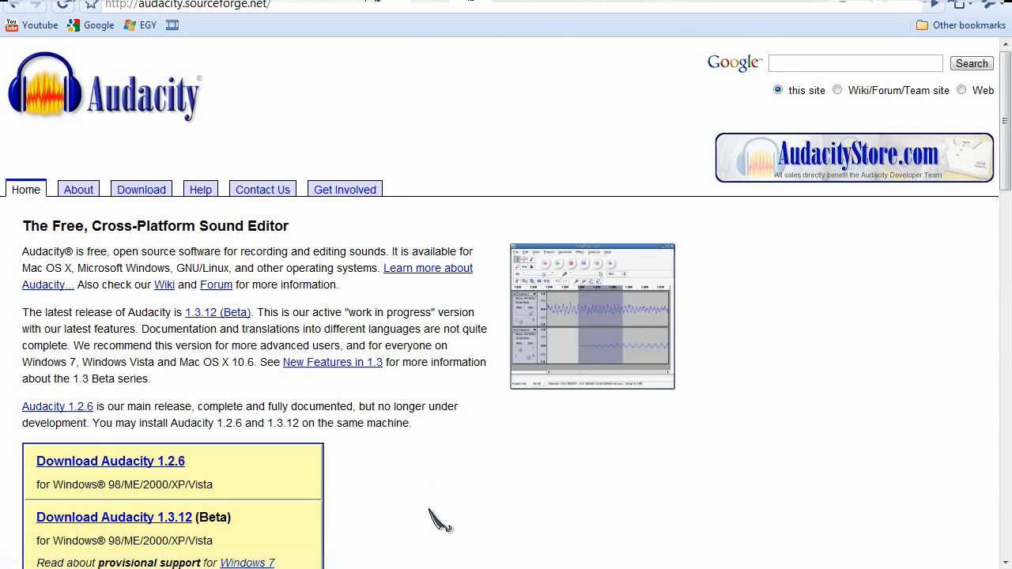
Download the Audacity 1.3.12 (Beta) installer from the Windows beta page's Recommended Download section.
{"action": "scroll", "coordinate": [429, 510], "scroll_direction": "down", "scroll_amount": 2}
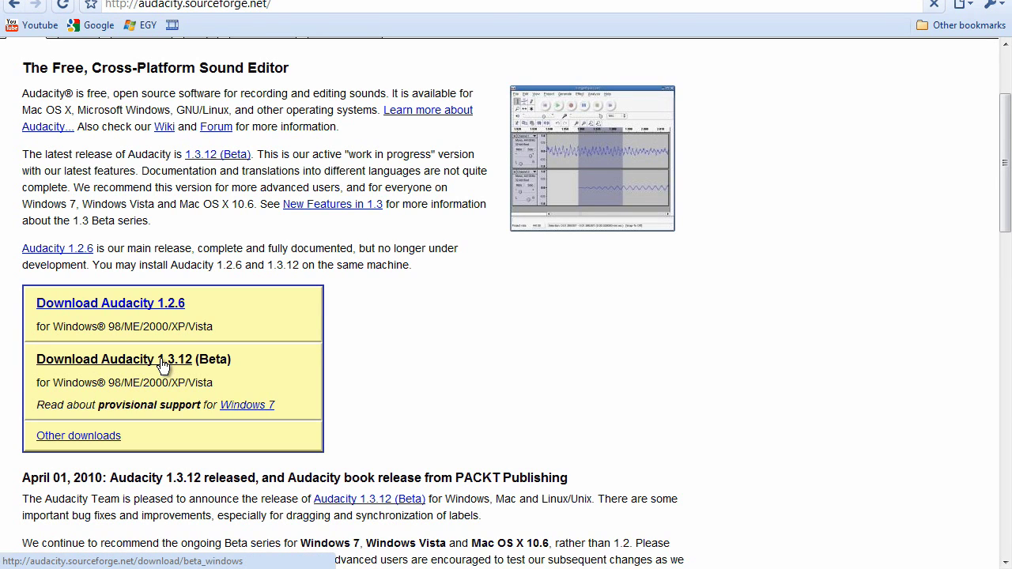
{"action": "left_click", "coordinate": [164, 365]}
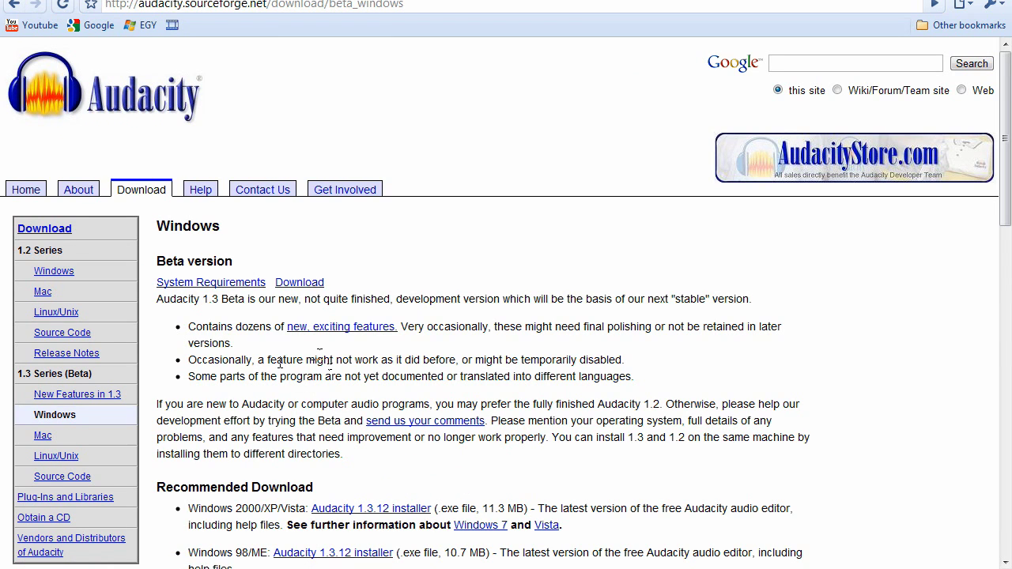
{"action": "scroll", "coordinate": [299, 368], "scroll_direction": "down", "scroll_amount": 1}
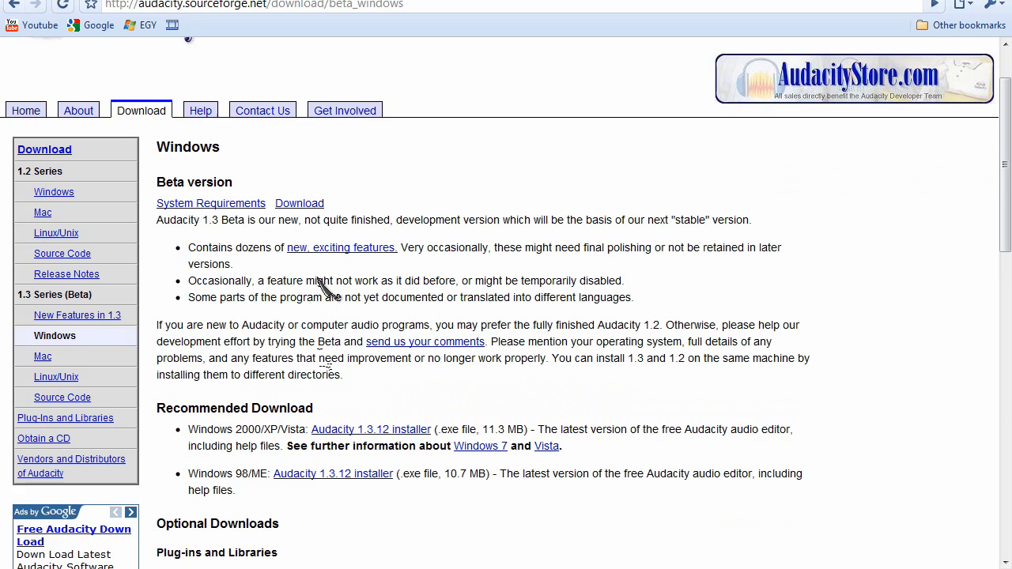
{"action": "left_click", "coordinate": [299, 204]}
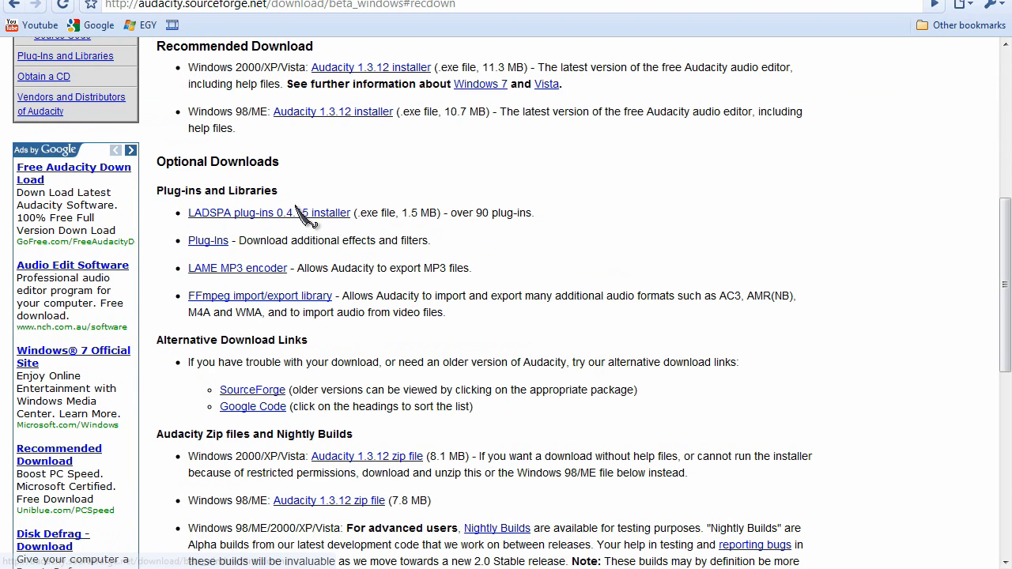
{"action": "left_click", "coordinate": [364, 71]}
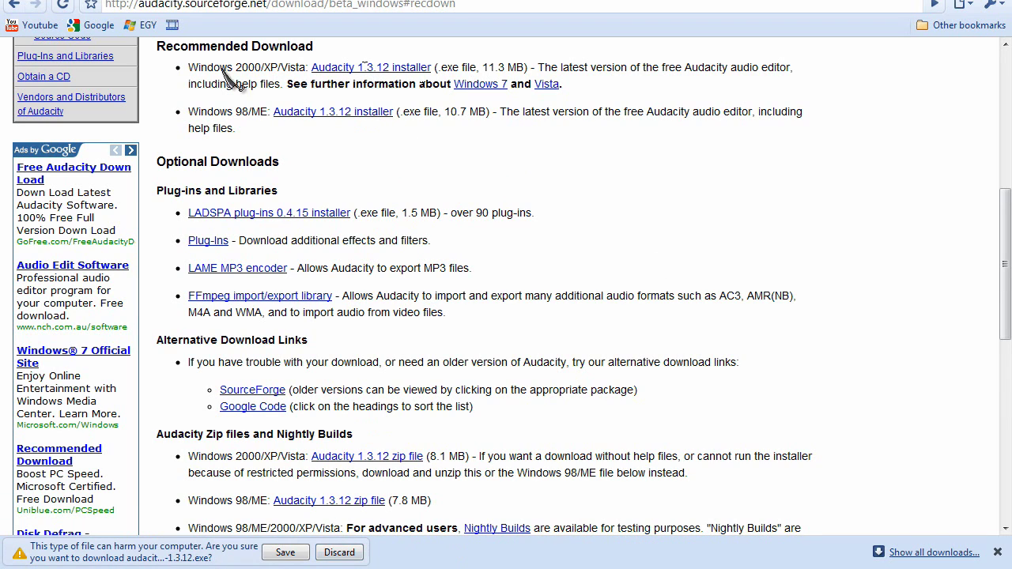
{"action": "left_click", "coordinate": [996, 551]}
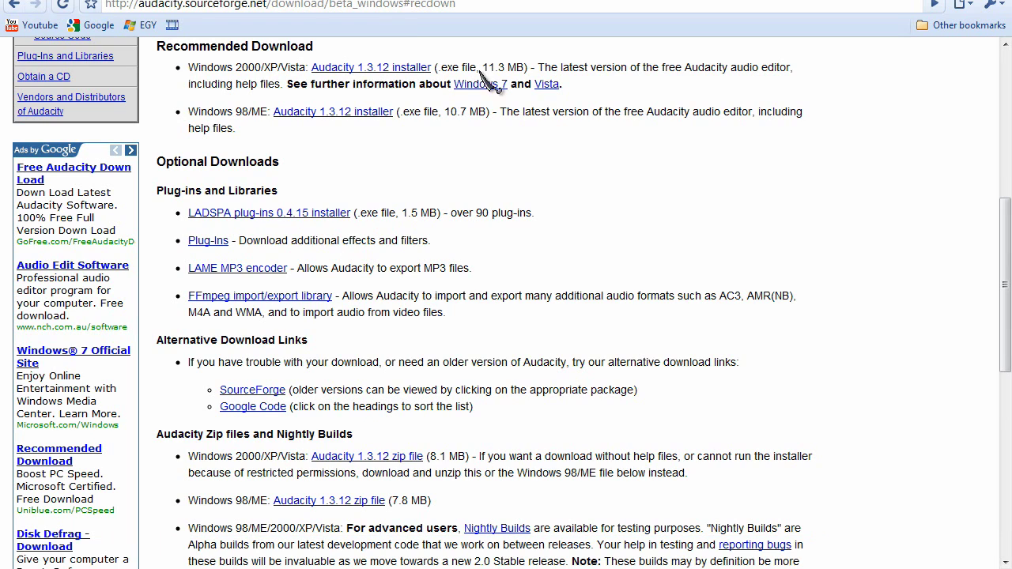
{"action": "left_click", "coordinate": [297, 5]}
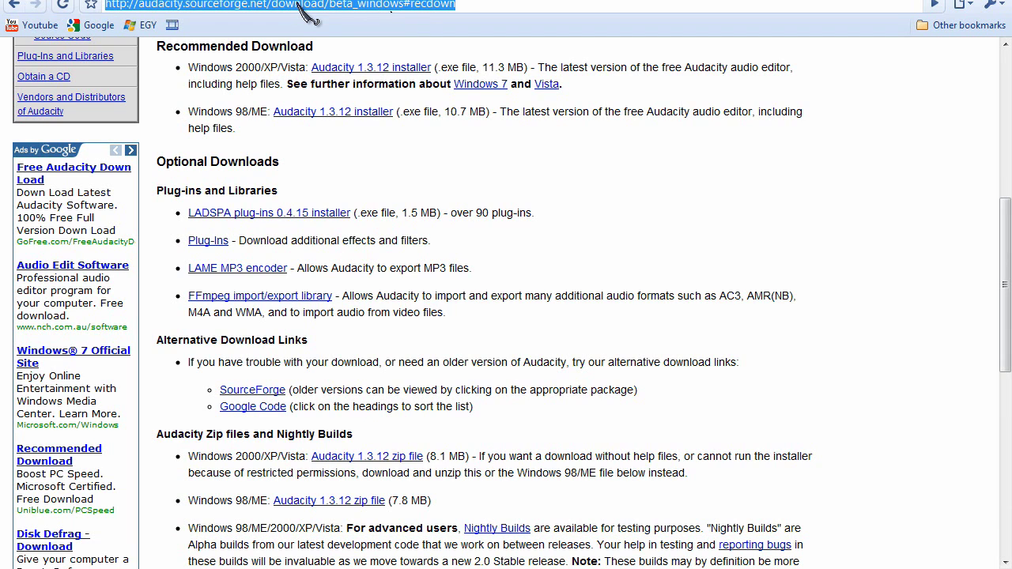
Load the Audacity VST Enabler page at audacityteam.org/vst.
{"action": "type", "text": "audacity"}
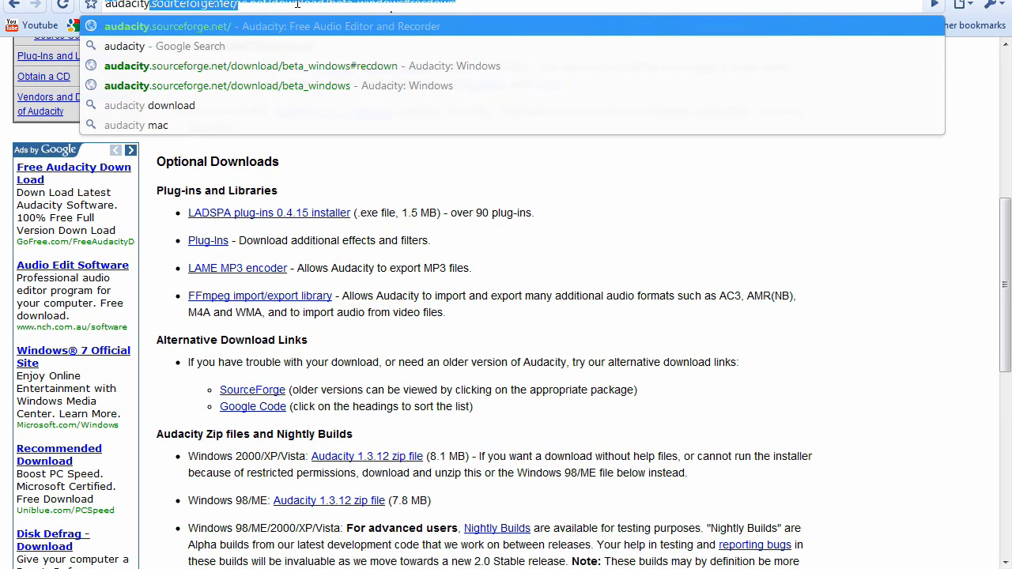
{"action": "type", "text": "team"}
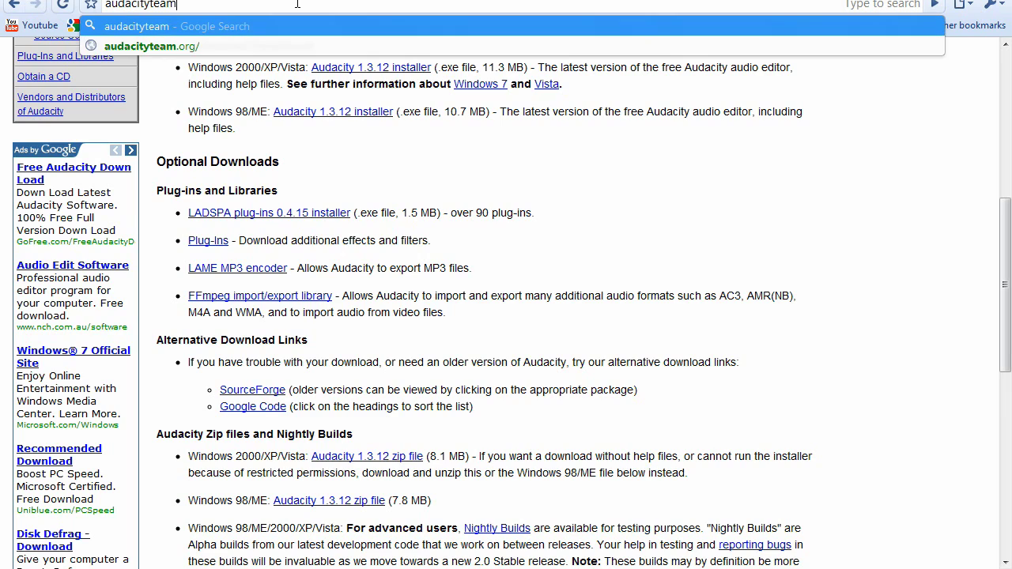
{"action": "type", "text": ".org"}
{"action": "key", "text": "BackSpace"}
{"action": "key", "text": "BackSpace"}
{"action": "key", "text": "BackSpace"}
{"action": "key", "text": "BackSpace"}
{"action": "key", "text": "Down"}
{"action": "type", "text": "vst"}
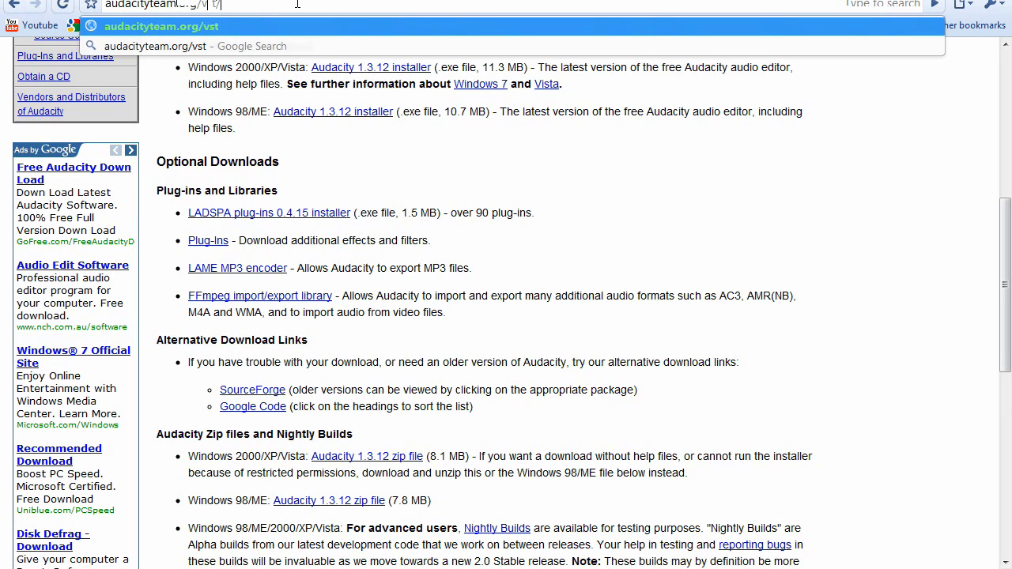
{"action": "key", "text": "Return"}
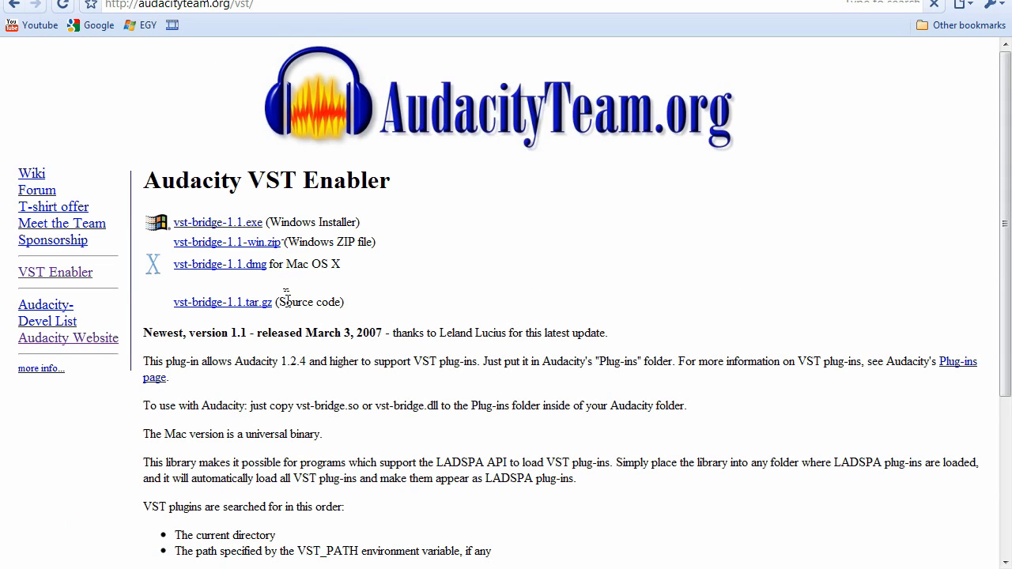
Start downloading vst-bridge-1.1.exe and discard the Audacity 1.3.12 installer download.
{"action": "left_click", "coordinate": [260, 227]}
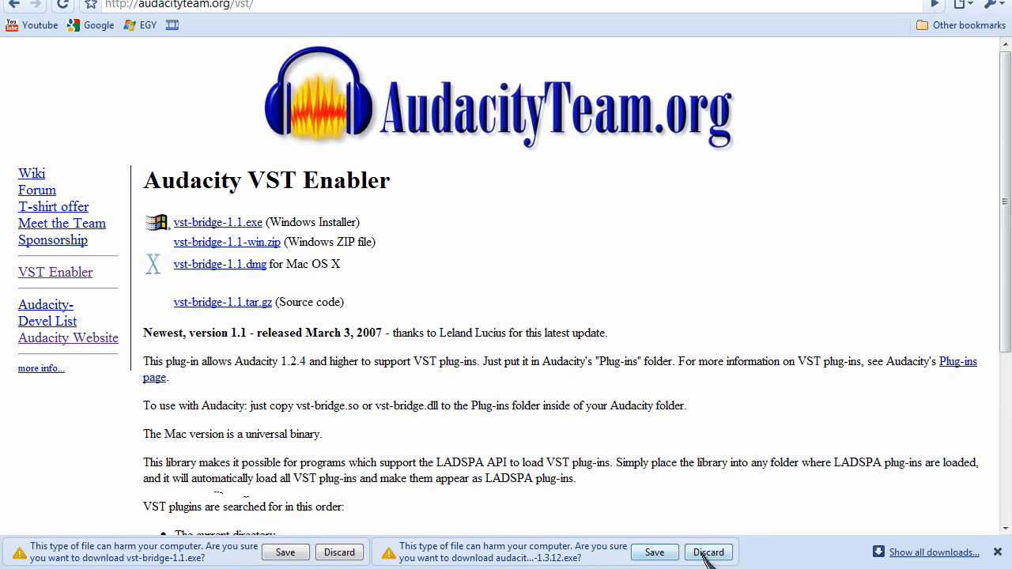
{"action": "left_click", "coordinate": [707, 552]}
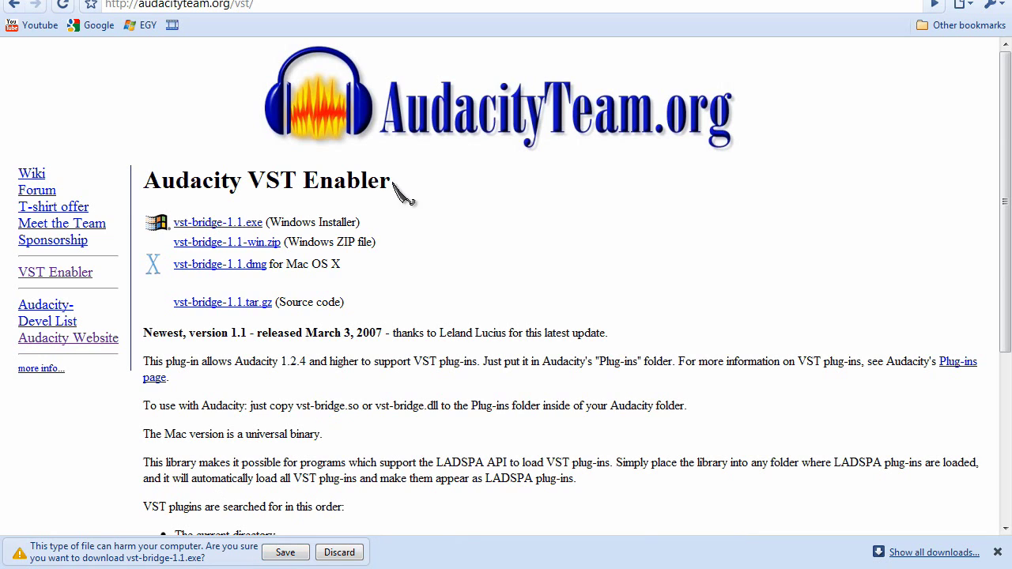
{"action": "left_click", "coordinate": [276, 5]}
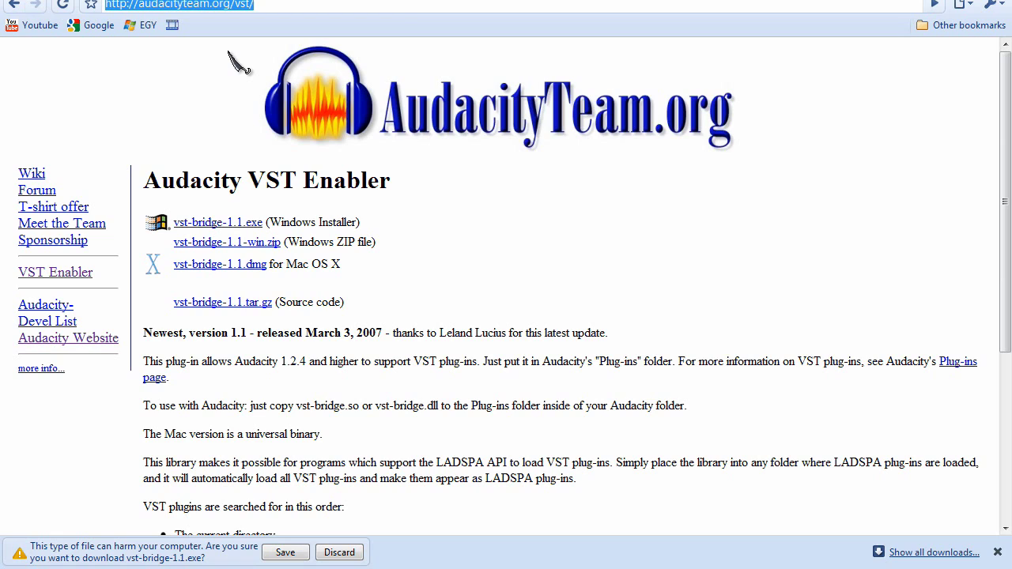
Open the GVST GSnap page at gvst.co.uk/gsnap.htm.
{"action": "type", "text": "gv"}
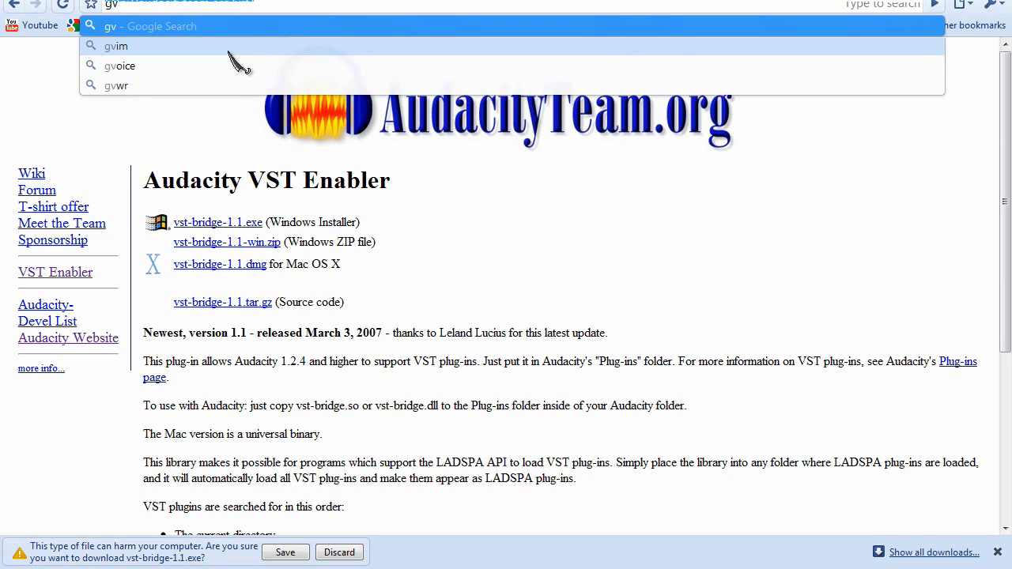
{"action": "type", "text": "st.co"}
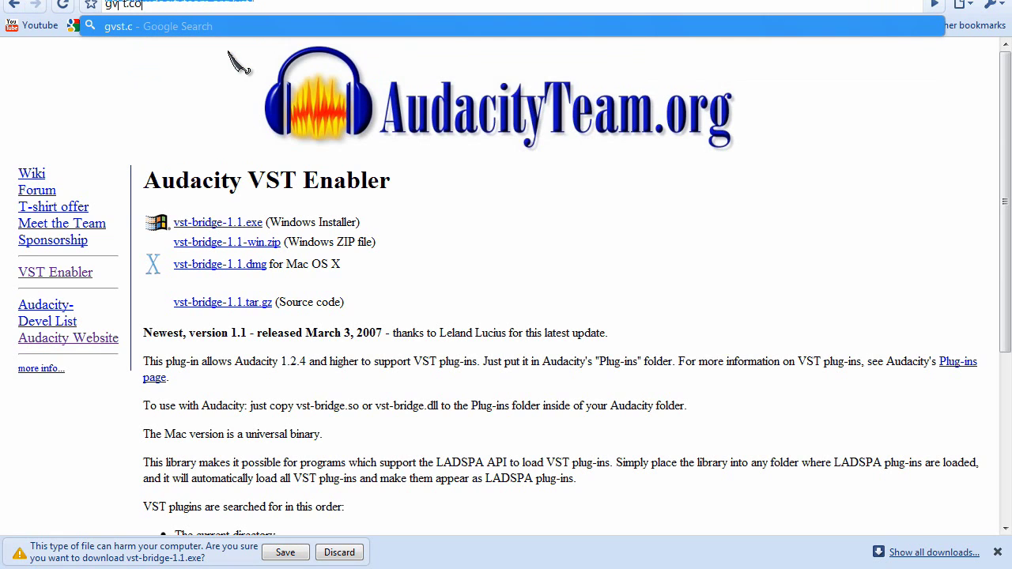
{"action": "type", "text": ".uk"}
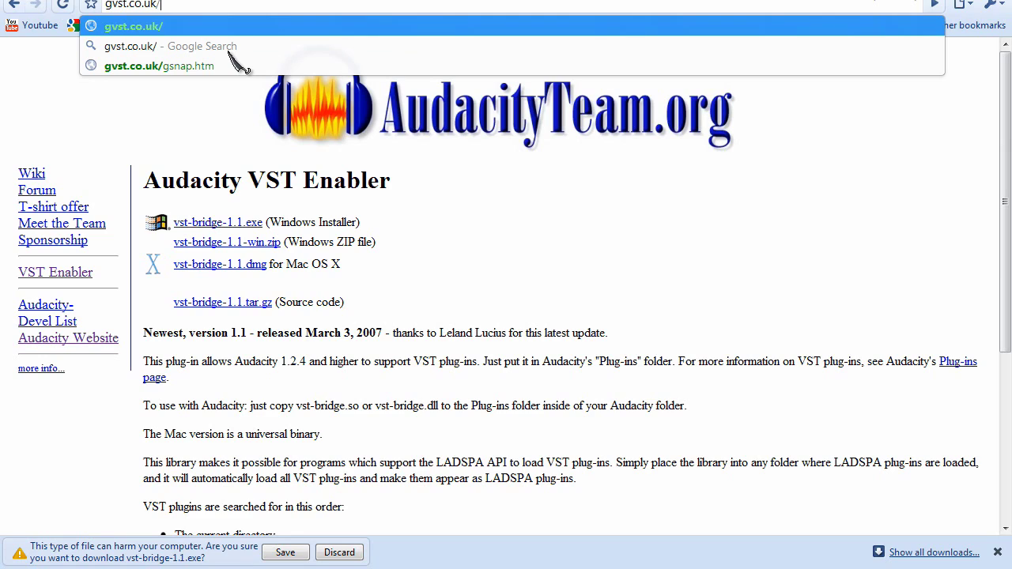
{"action": "type", "text": "/gsnap"}
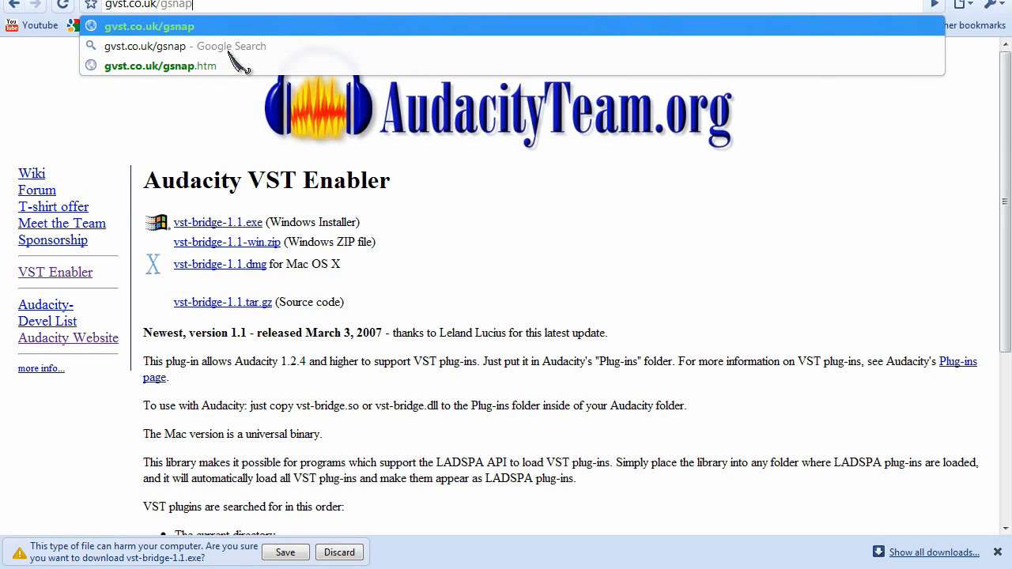
{"action": "type", "text": ".ht"}
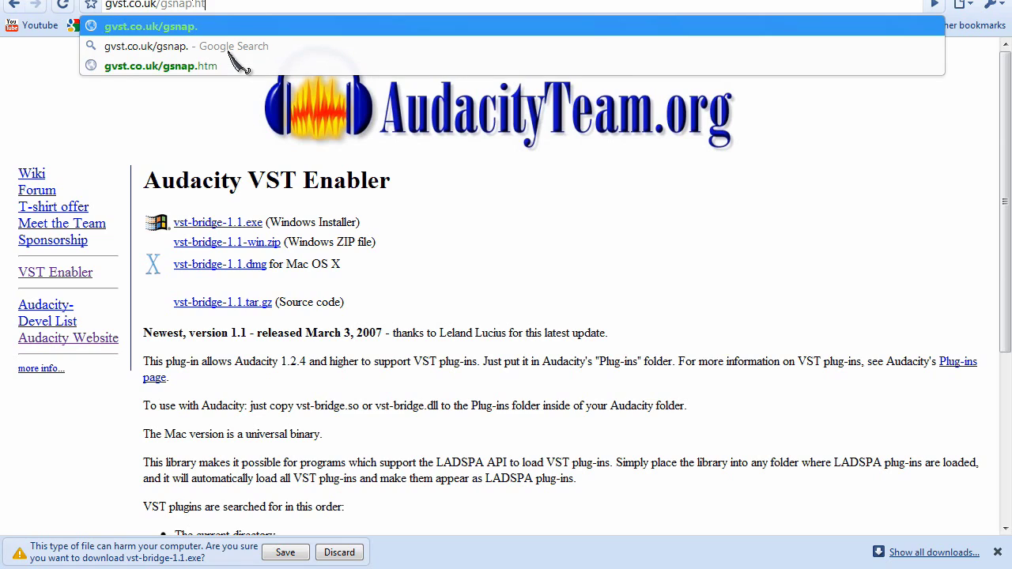
{"action": "type", "text": "ml"}
{"action": "key", "text": "Return"}
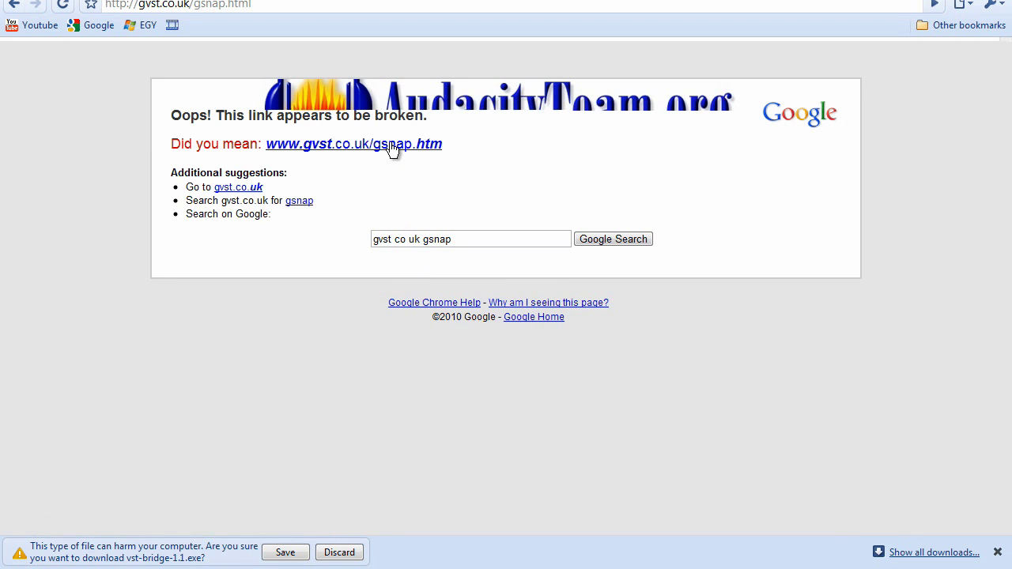
{"action": "left_click", "coordinate": [393, 149]}
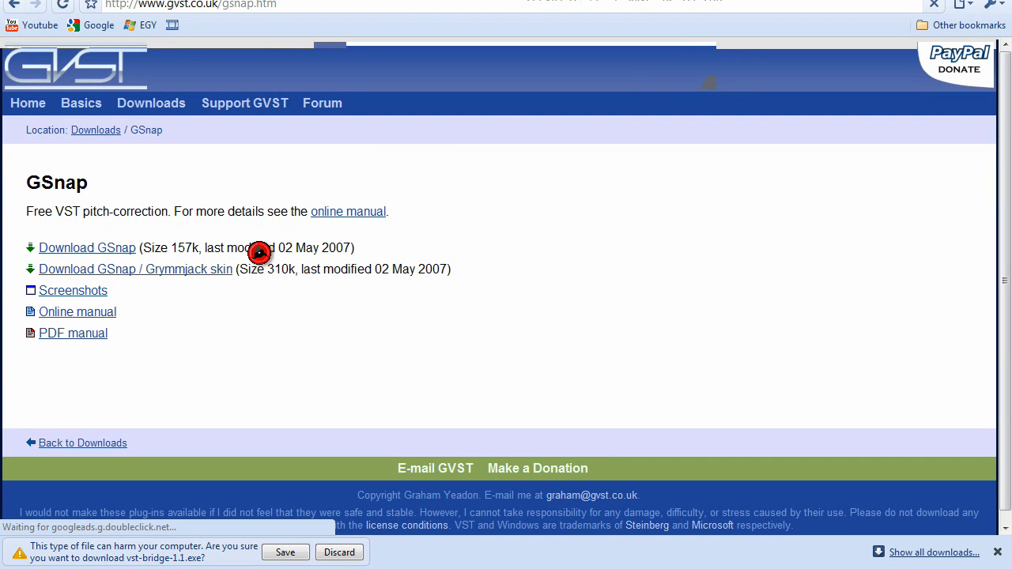
Download GSnap-GJ.zip with the Grymmjack skin, discard vst-bridge, and open the archive.
{"action": "left_click", "coordinate": [199, 273]}
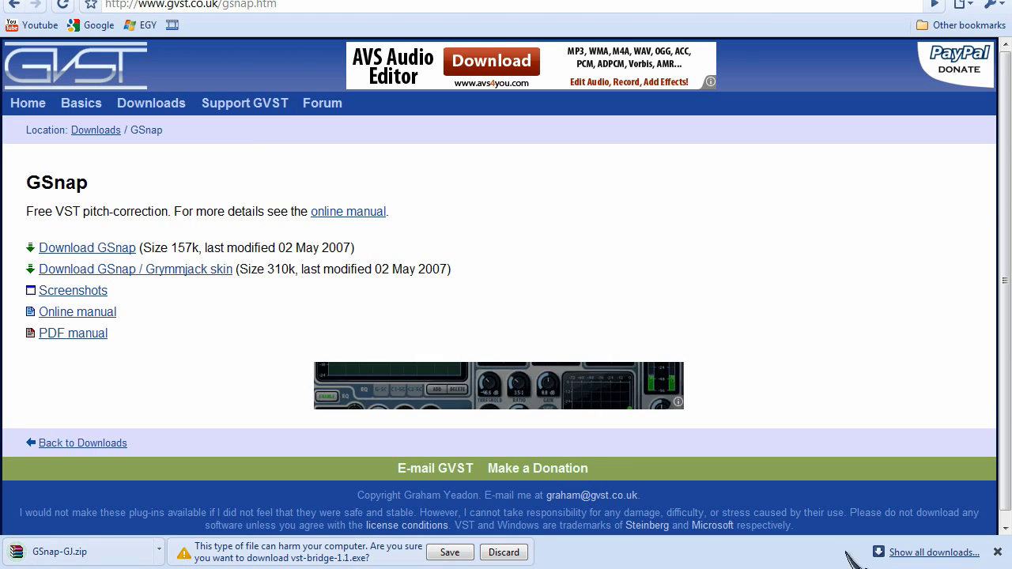
{"action": "left_click", "coordinate": [503, 551]}
{"action": "left_click", "coordinate": [91, 558]}
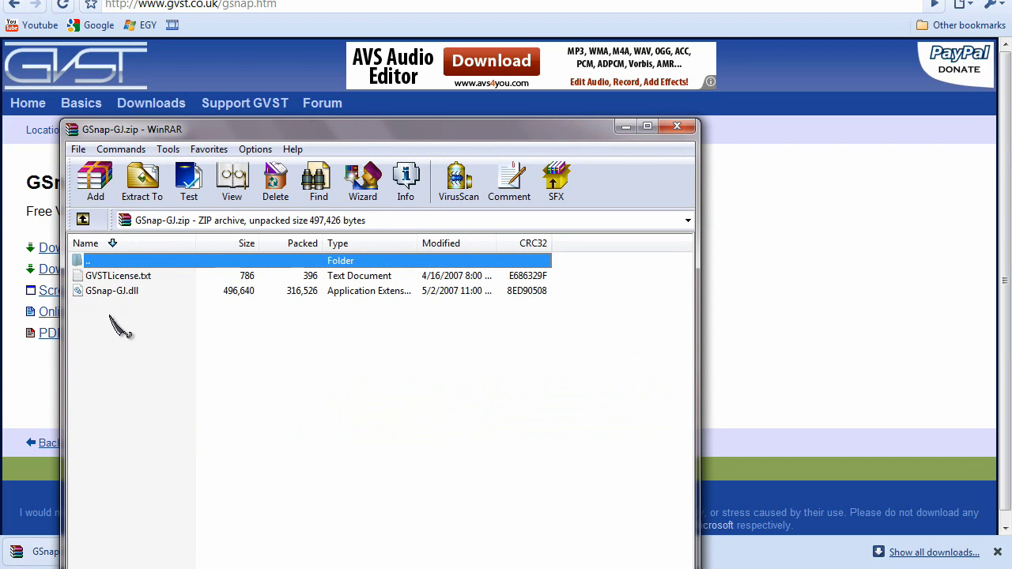
Extract GSnap-GJ.dll and GVSTLicense.txt into Audacity 1.3 Beta (Unicode)\Plug-Ins, then close WinRAR.
{"action": "left_click_drag", "start_coordinate": [117, 322], "coordinate": [111, 278]}
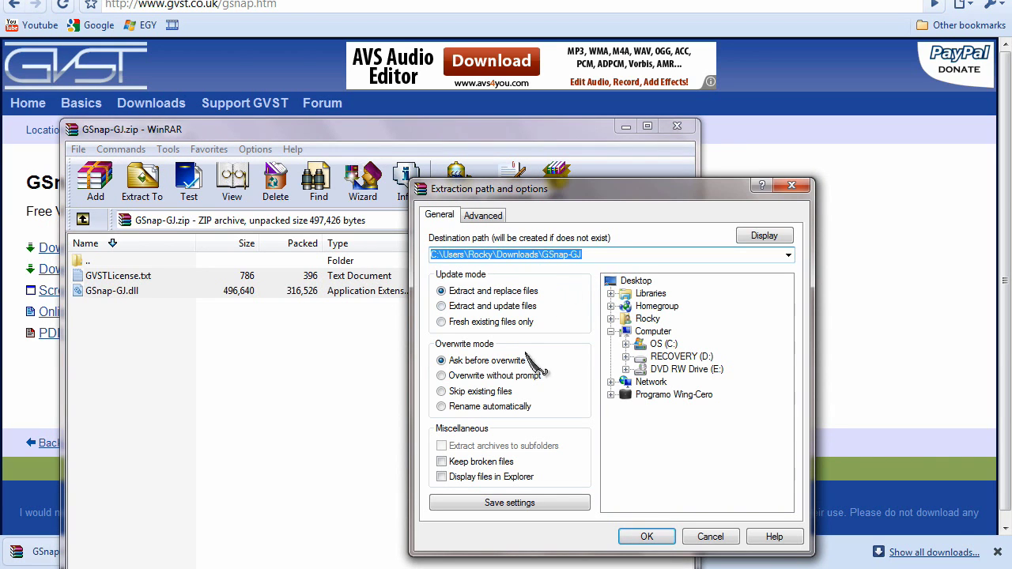
{"action": "left_click", "coordinate": [663, 345]}
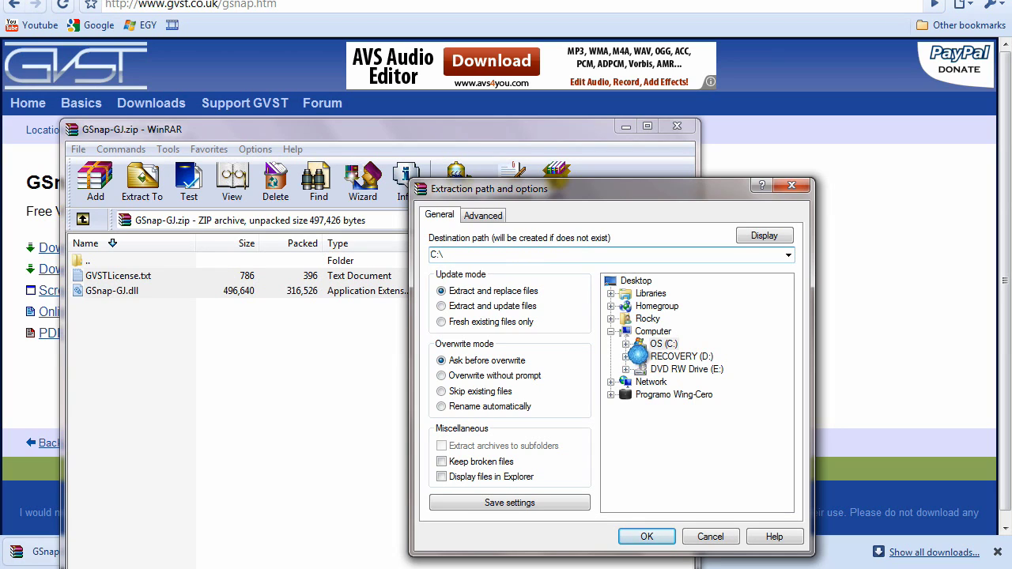
{"action": "left_click_drag", "start_coordinate": [790, 368], "coordinate": [790, 411]}
{"action": "left_click_drag", "start_coordinate": [656, 492], "coordinate": [793, 407]}
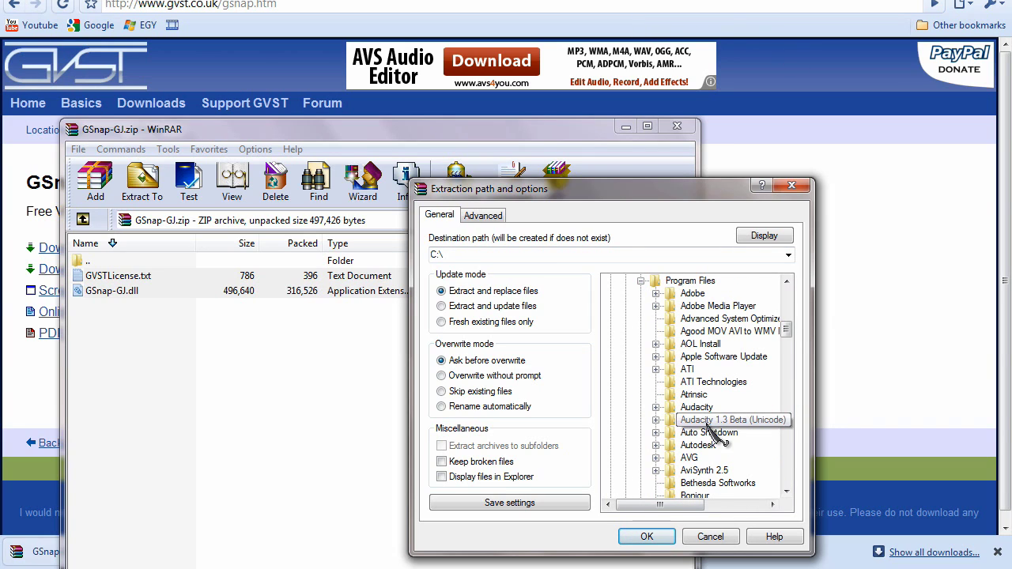
{"action": "left_click", "coordinate": [655, 420]}
{"action": "left_click", "coordinate": [712, 483]}
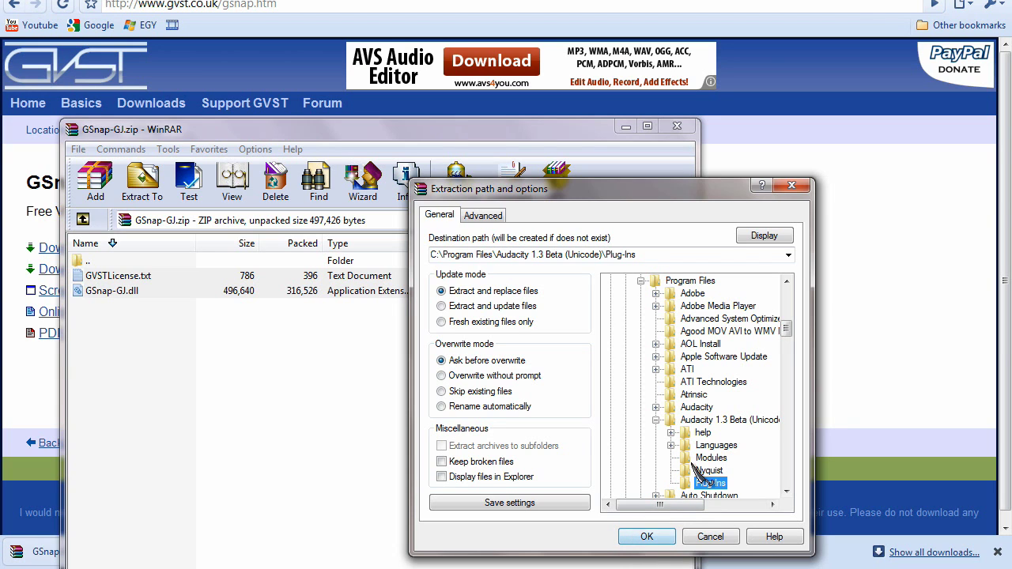
{"action": "left_click", "coordinate": [791, 186]}
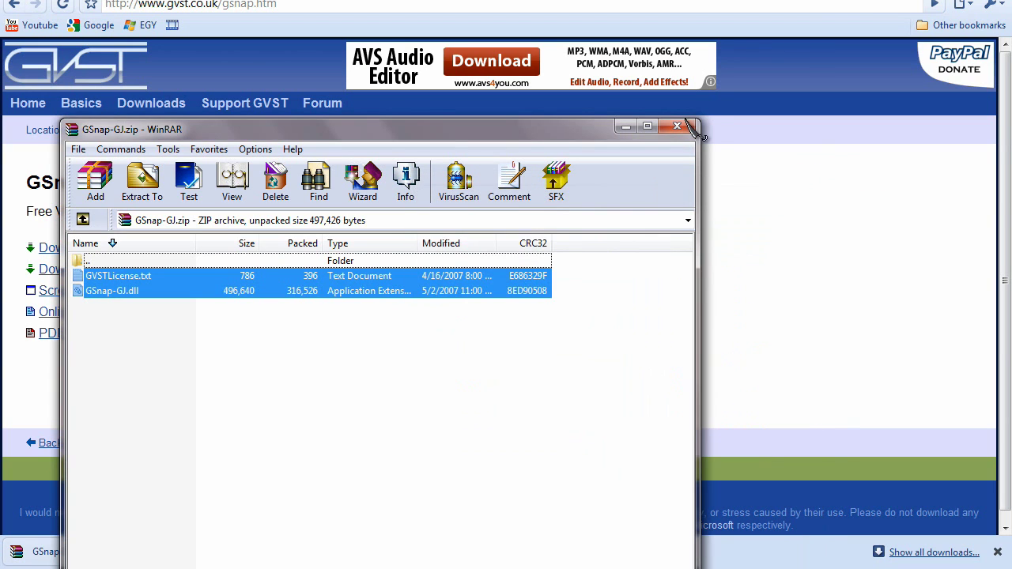
{"action": "left_click", "coordinate": [683, 128]}
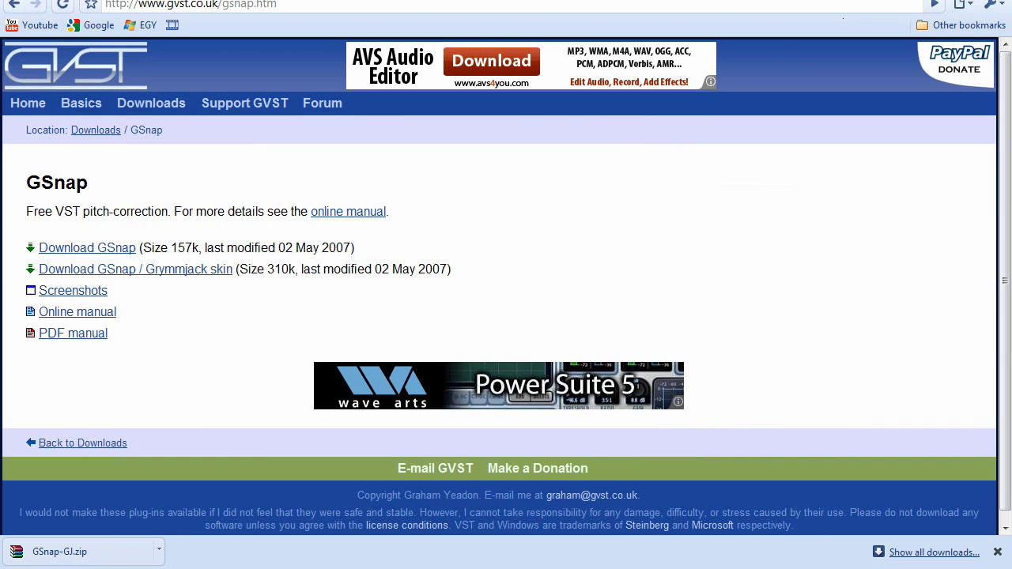
Launch Audacity 1.3 Beta from Windows search and close the Sound window.
{"action": "key", "text": "super+d"}
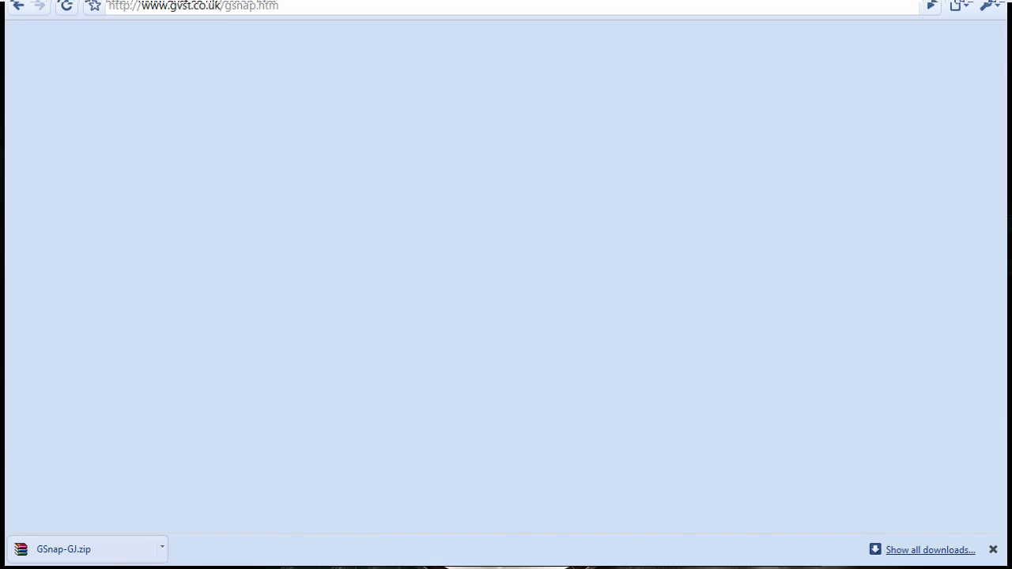
{"action": "key", "text": "super"}
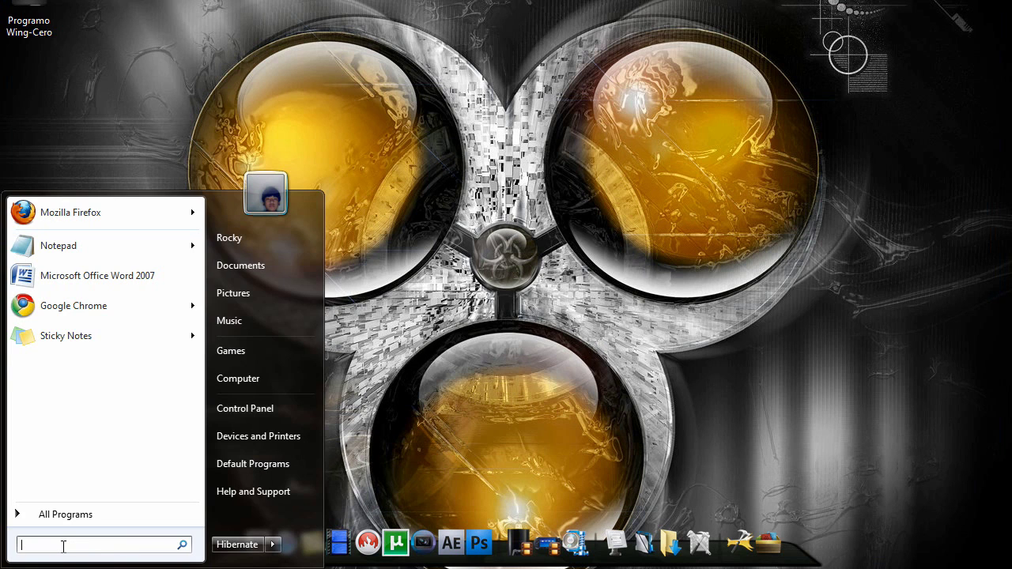
{"action": "type", "text": "audacity"}
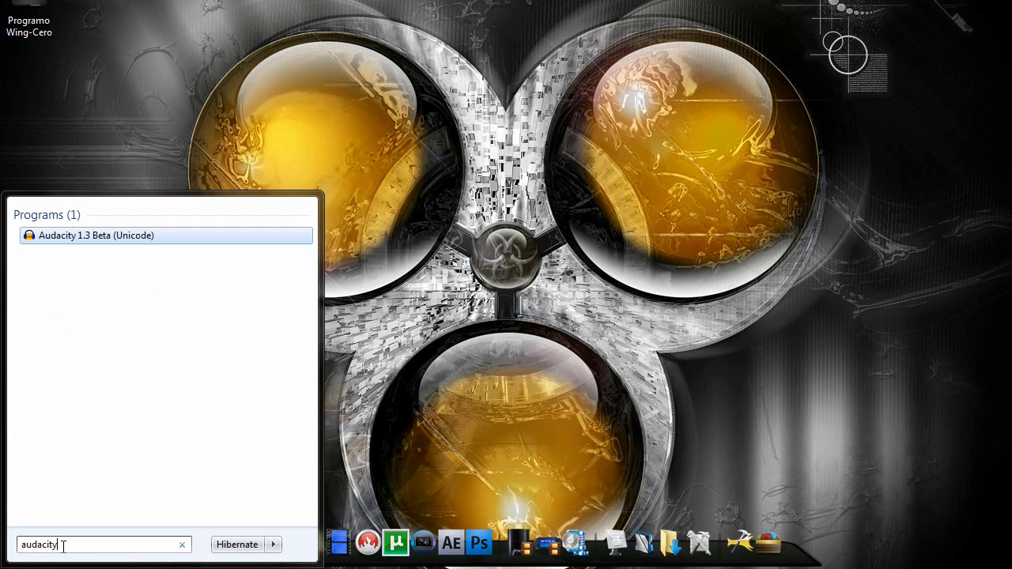
{"action": "key", "text": "Return"}
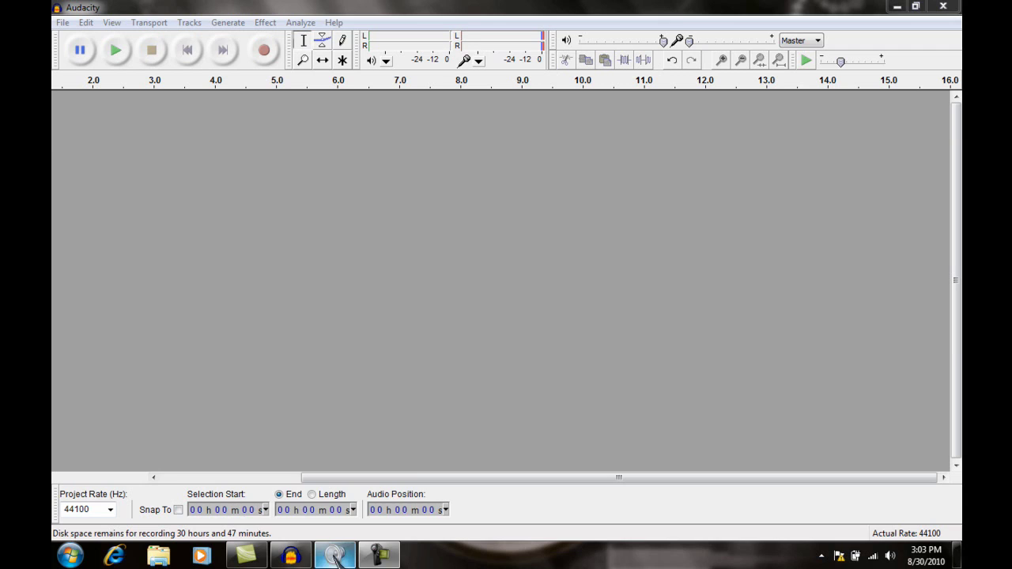
{"action": "right_click", "coordinate": [335, 556]}
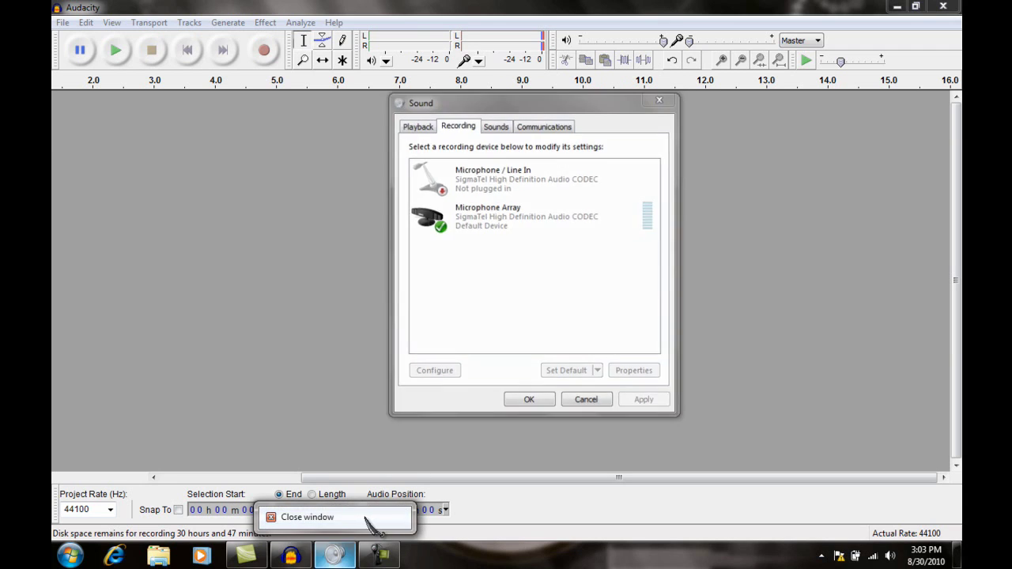
{"action": "left_click", "coordinate": [365, 518]}
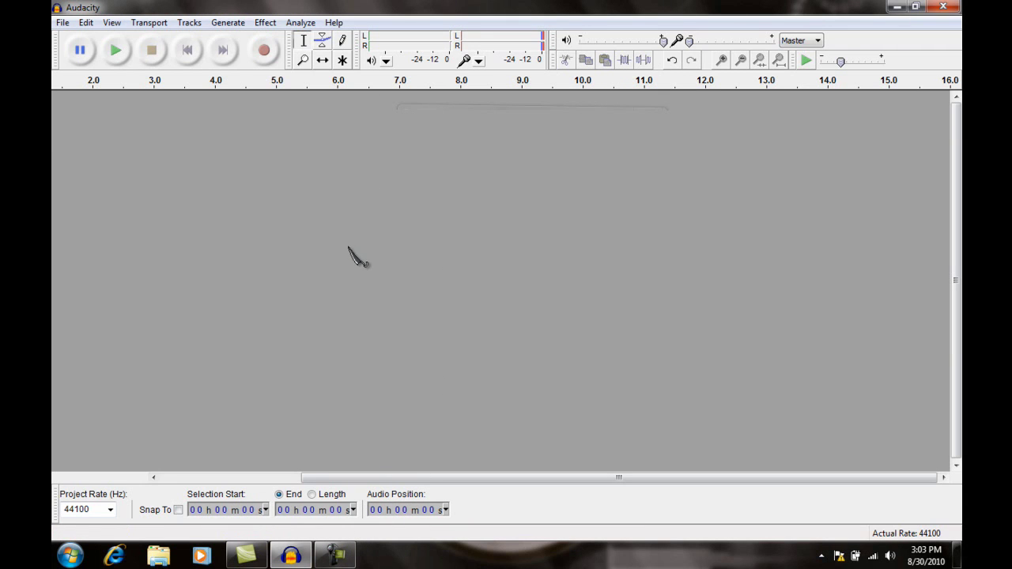
Record a roughly 7.7-second stereo track and select its last stretch, 5.7 to 7.7 seconds.
{"action": "left_click", "coordinate": [61, 23]}
{"action": "mouse_move", "coordinate": [124, 203]}
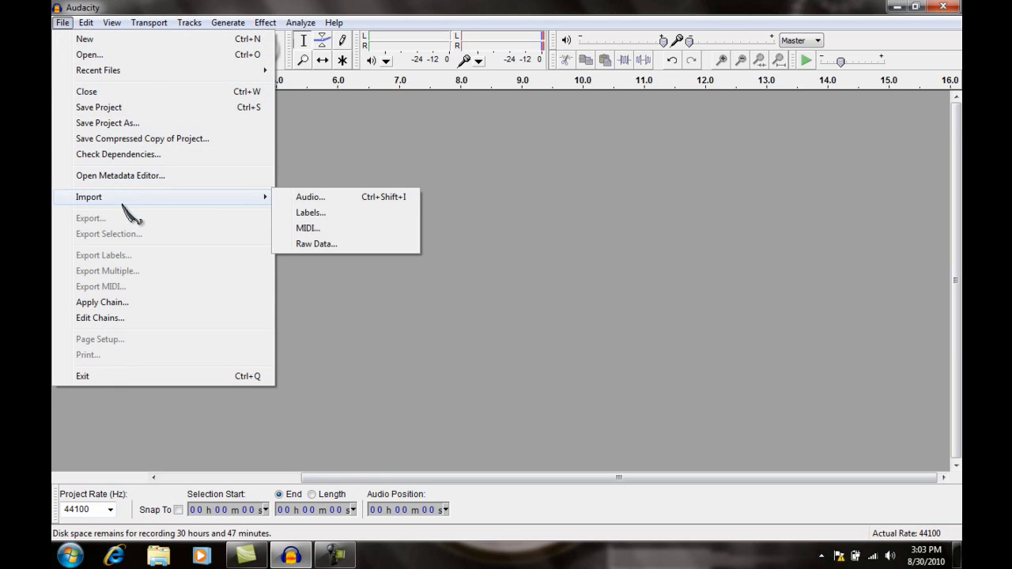
{"action": "left_click", "coordinate": [374, 142]}
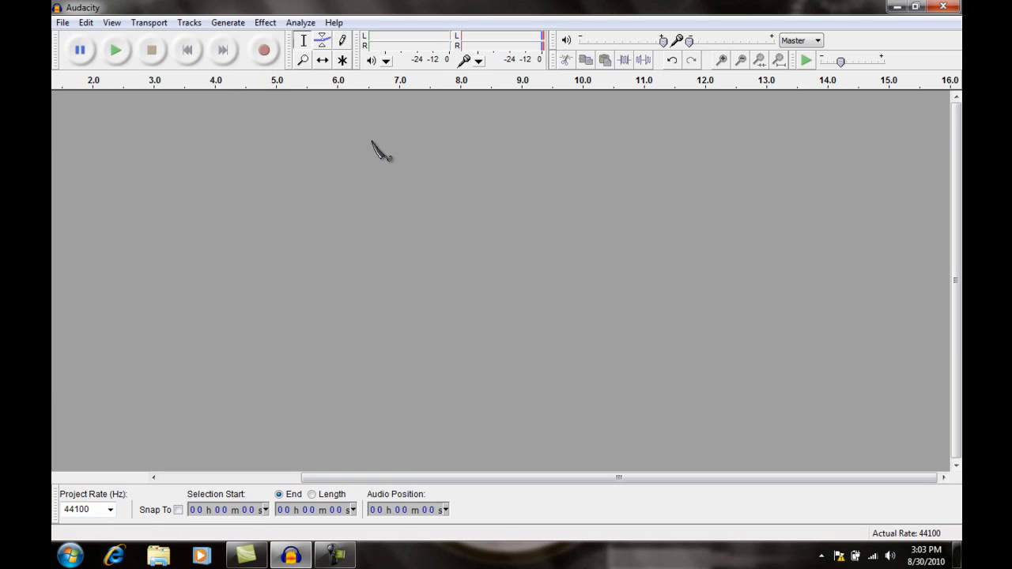
{"action": "left_click", "coordinate": [273, 50]}
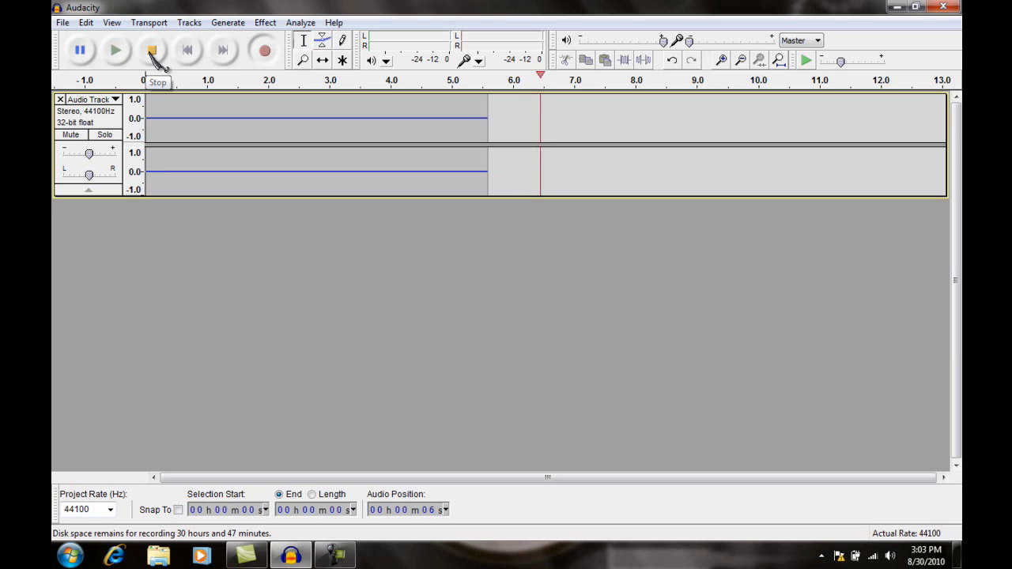
{"action": "left_click", "coordinate": [153, 54]}
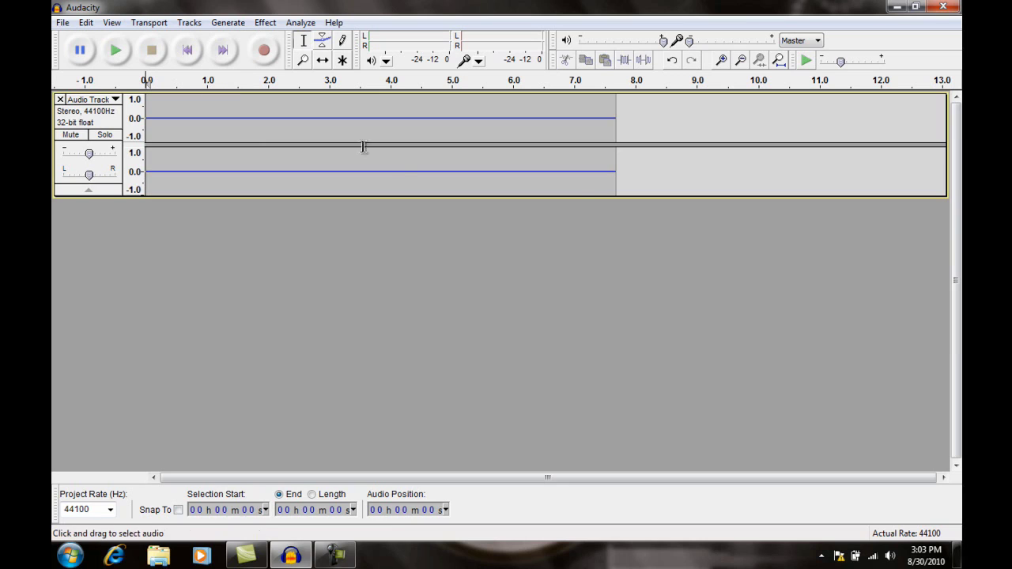
{"action": "left_click_drag", "start_coordinate": [619, 119], "coordinate": [496, 119]}
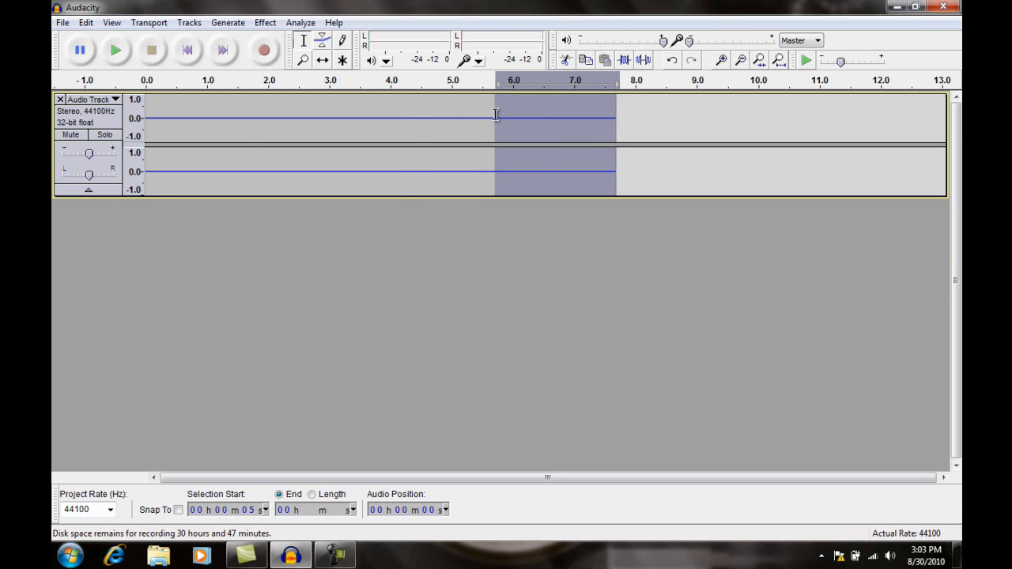
Open the GVST: GSnap effect on the selection and move its window lower right.
{"action": "left_click", "coordinate": [271, 23]}
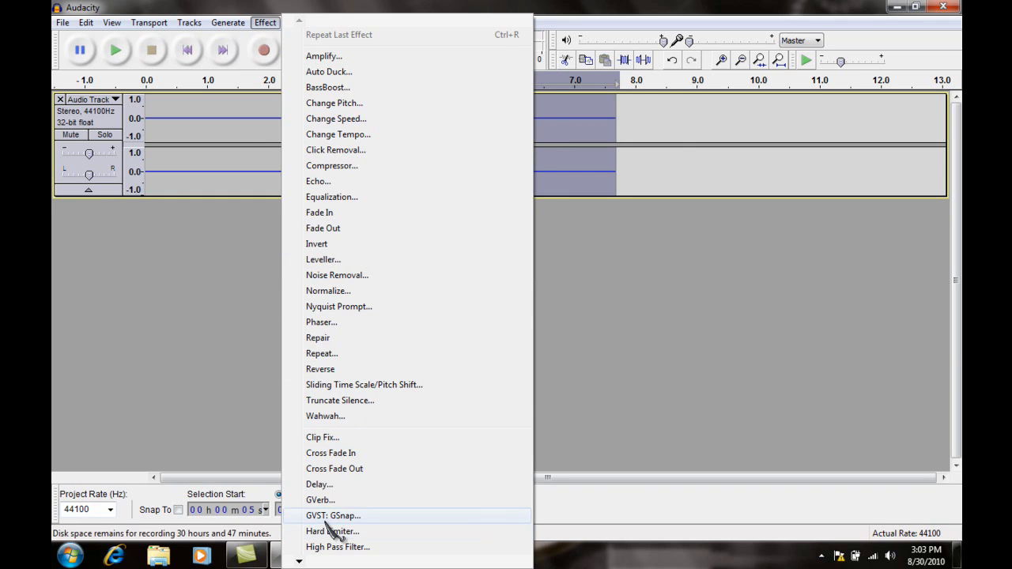
{"action": "left_click", "coordinate": [518, 518]}
{"action": "left_click_drag", "start_coordinate": [495, 101], "coordinate": [591, 116]}
Set GSnap's key and scale to C Major with Set Threshold to Fill Gaps enabled.
{"action": "left_click", "coordinate": [629, 187]}
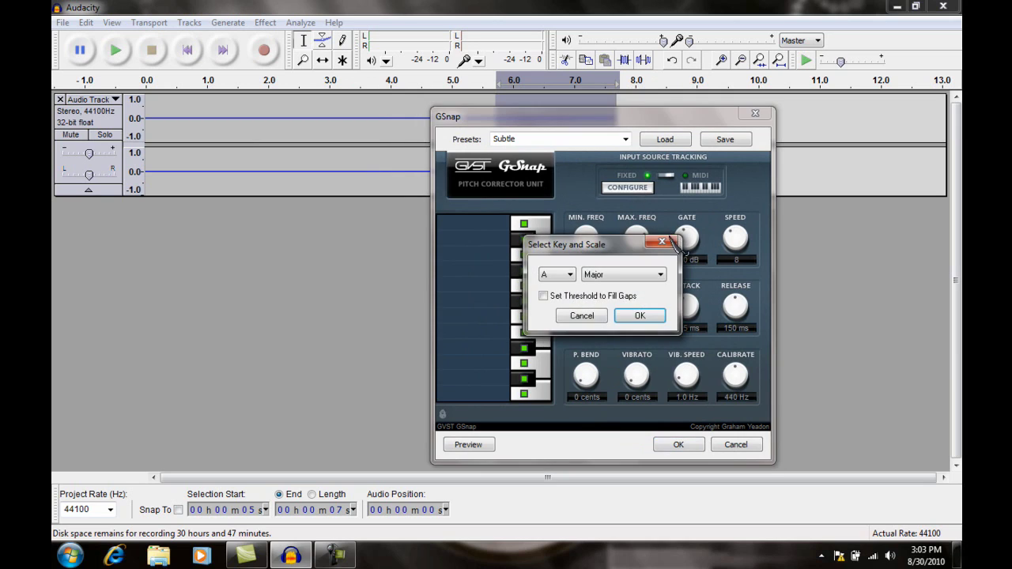
{"action": "left_click", "coordinate": [553, 275]}
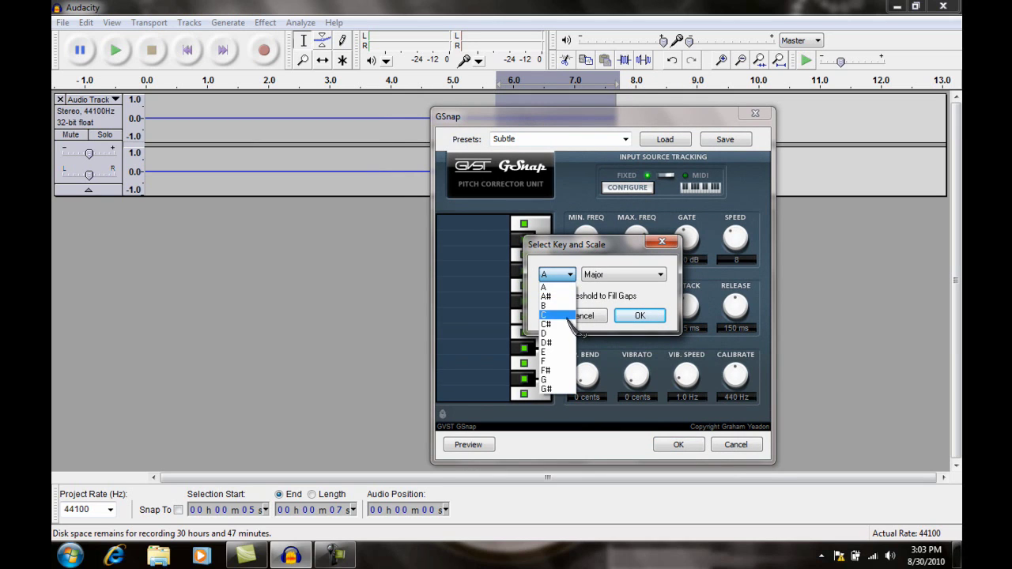
{"action": "left_click", "coordinate": [553, 315]}
{"action": "left_click", "coordinate": [559, 298]}
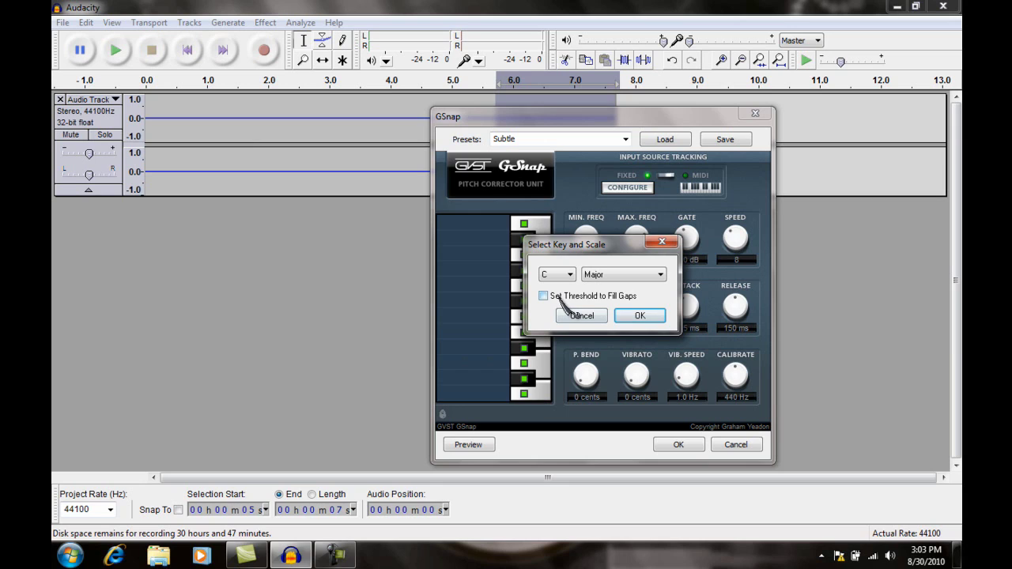
{"action": "left_click", "coordinate": [661, 316]}
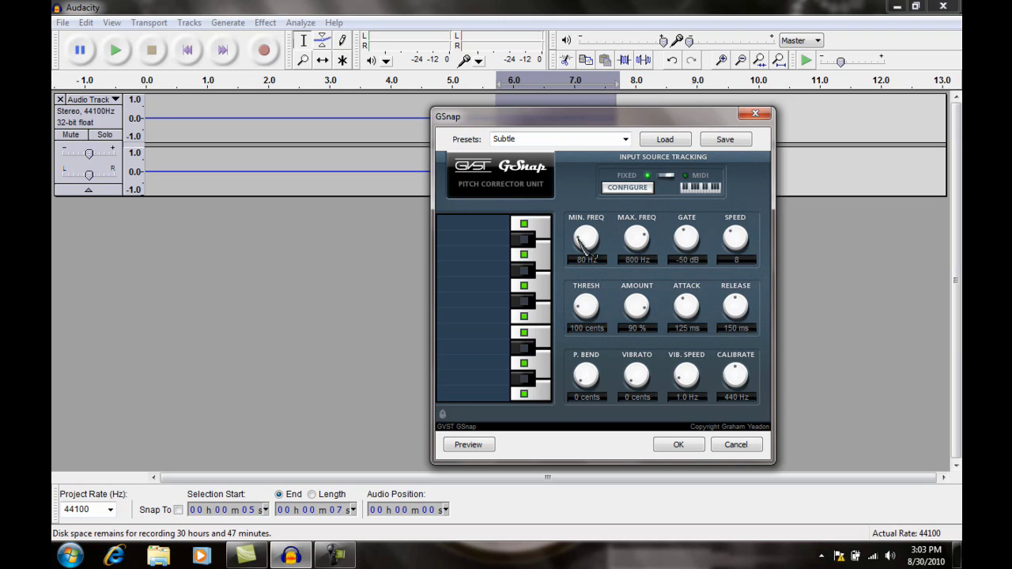
Set MIN. FREQ 40 Hz, MAX. FREQ 2000 Hz, GATE -80 dB and SPEED 2.
{"action": "left_click_drag", "start_coordinate": [582, 241], "coordinate": [586, 259]}
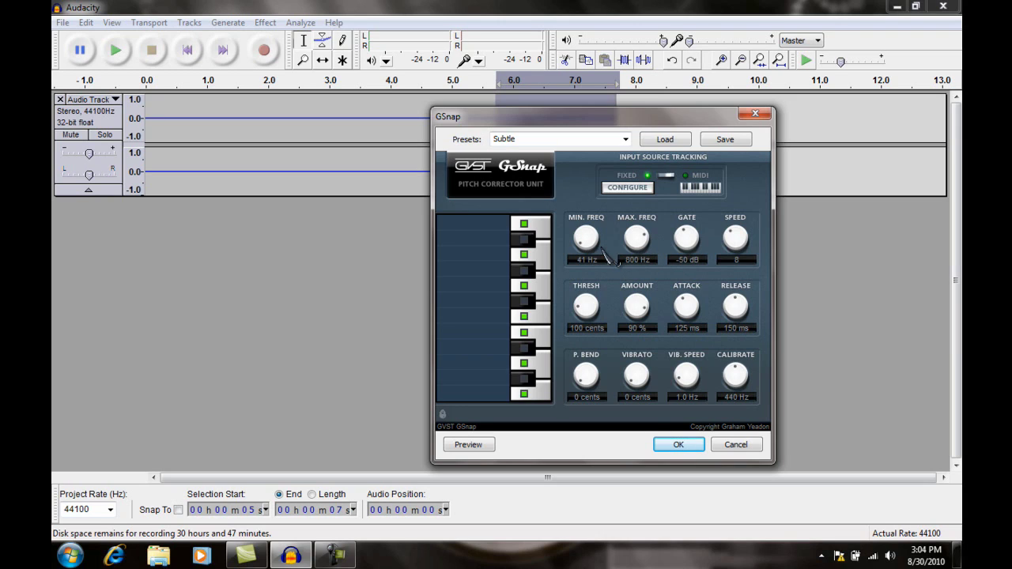
{"action": "left_click", "coordinate": [589, 258]}
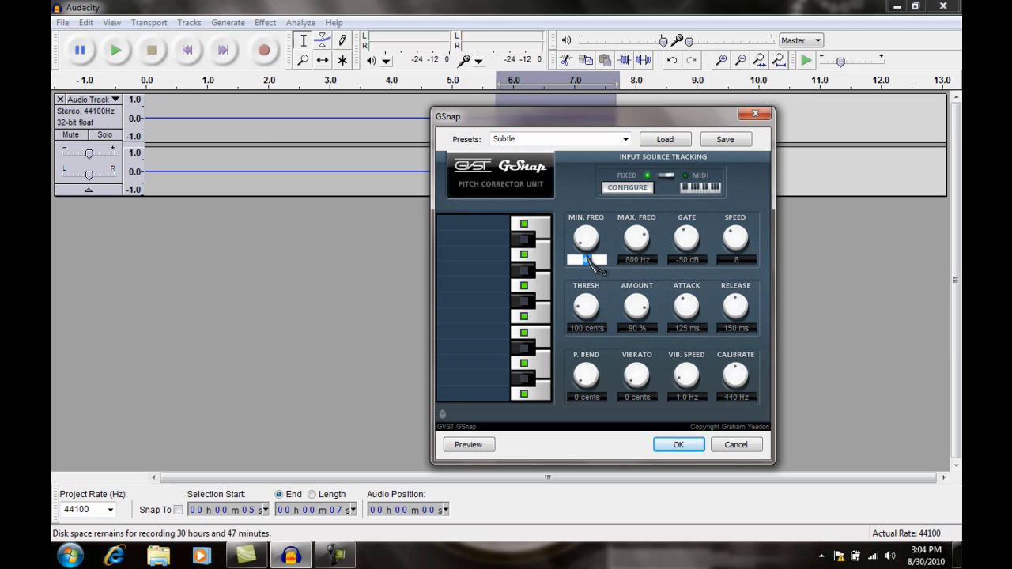
{"action": "left_click", "coordinate": [633, 260]}
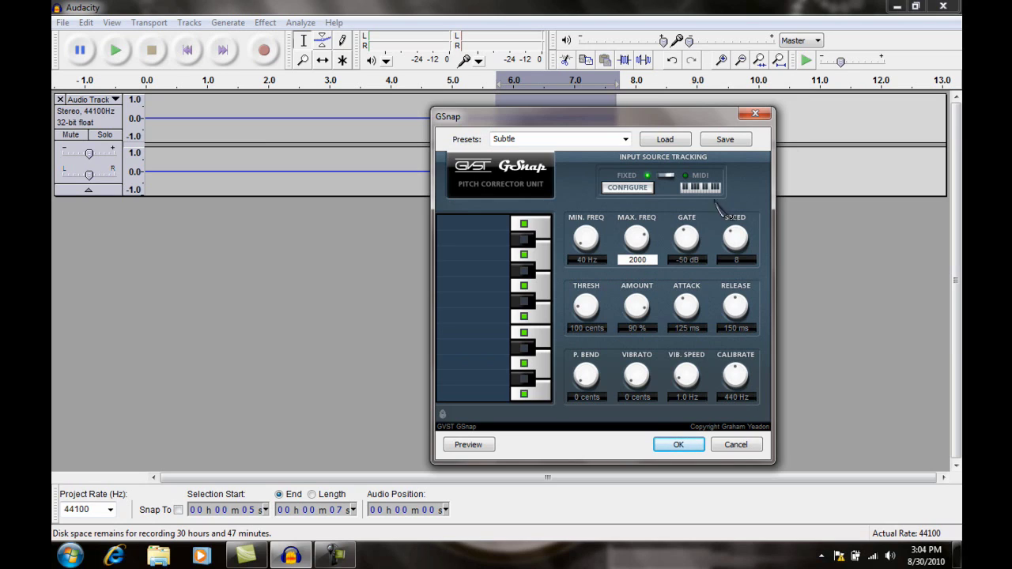
{"action": "left_click_drag", "start_coordinate": [685, 249], "coordinate": [681, 238]}
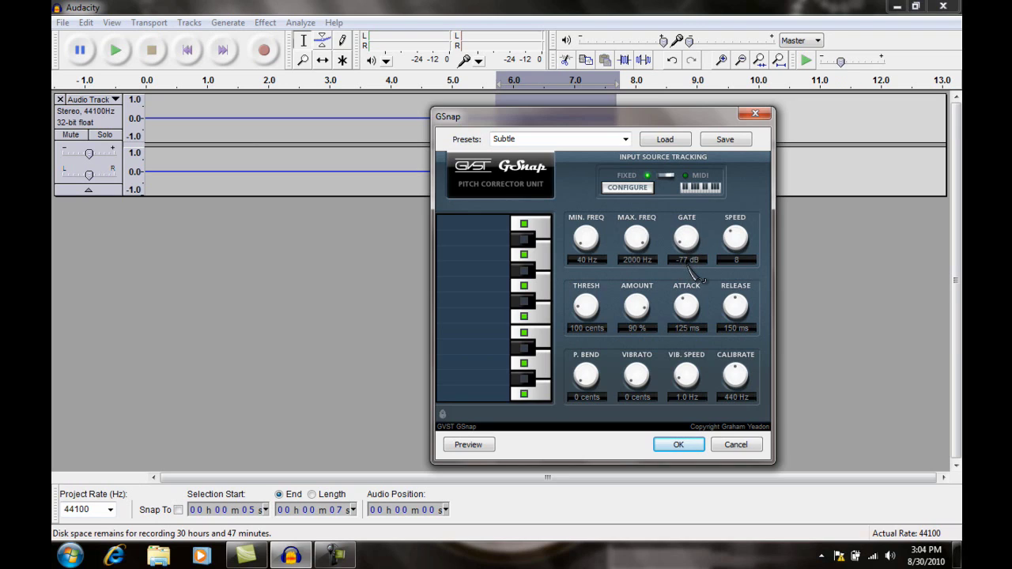
{"action": "left_click", "coordinate": [678, 258]}
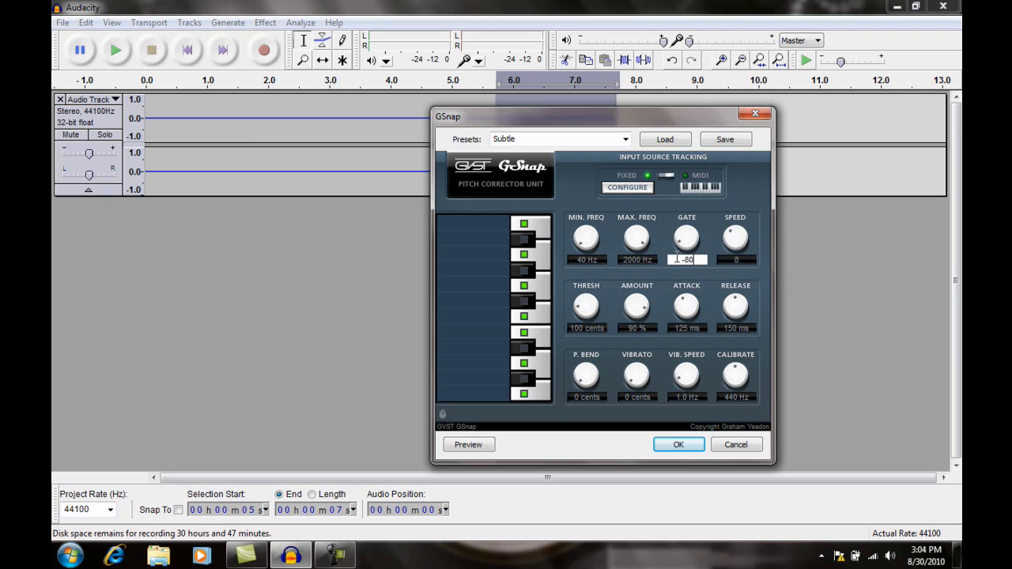
{"action": "key", "text": "Return"}
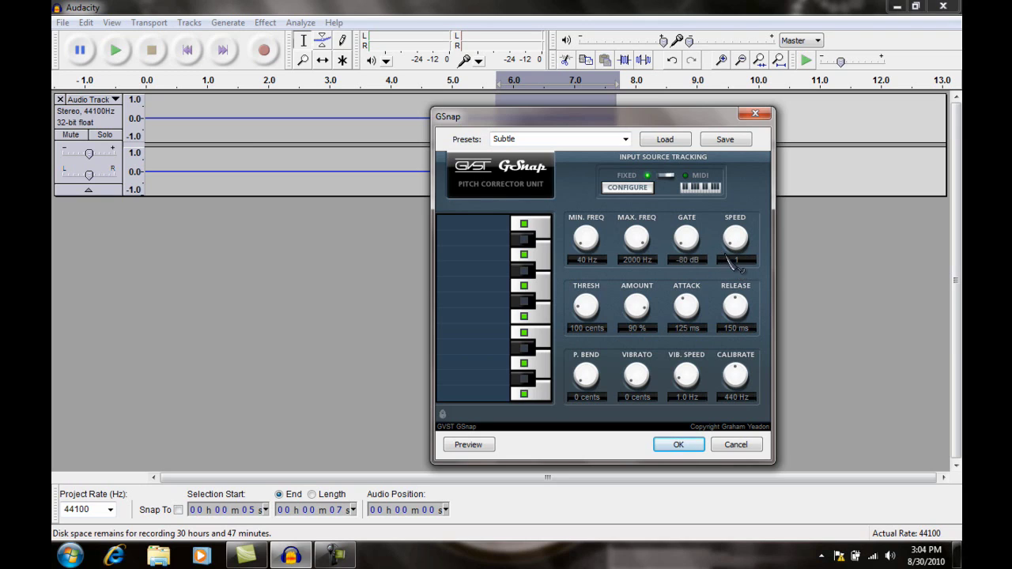
{"action": "left_click", "coordinate": [737, 259]}
{"action": "type", "text": "2"}
Set AMOUNT to 100%, attack and release to 1 ms, then preview the correction.
{"action": "left_click_drag", "start_coordinate": [641, 327], "coordinate": [643, 303]}
{"action": "left_click", "coordinate": [688, 328]}
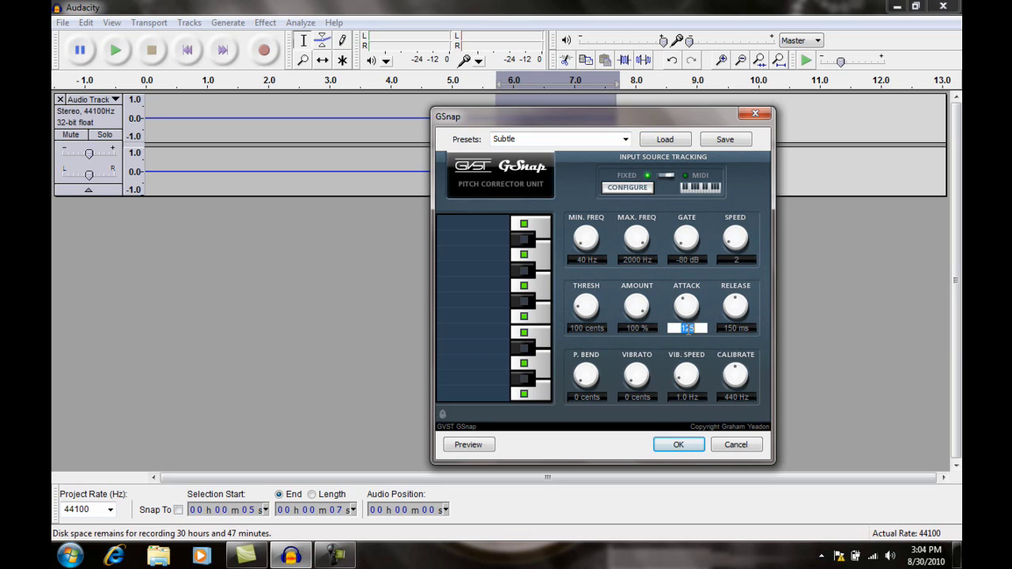
{"action": "left_click", "coordinate": [734, 328]}
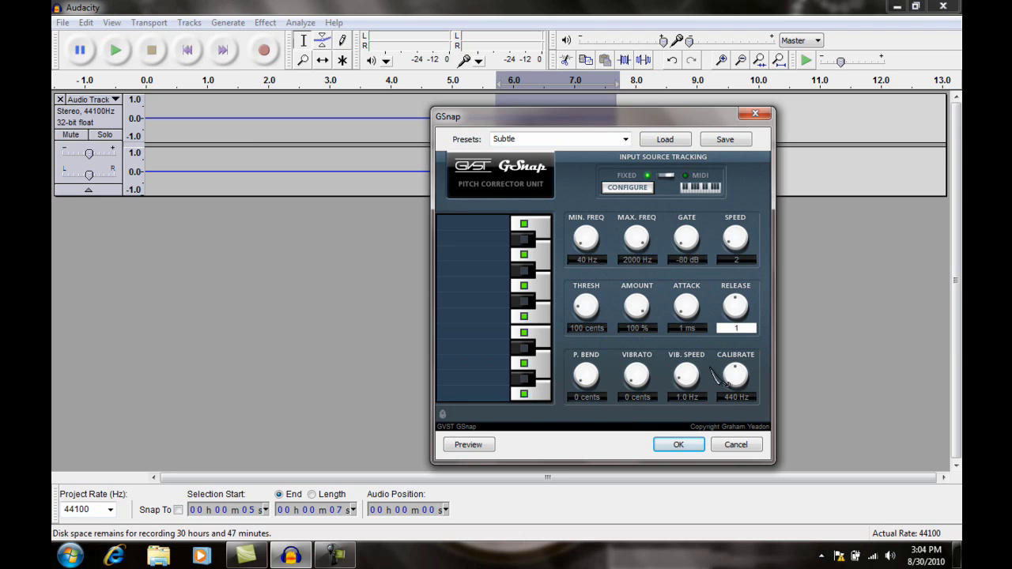
{"action": "type", "text": "1"}
{"action": "key", "text": "Return"}
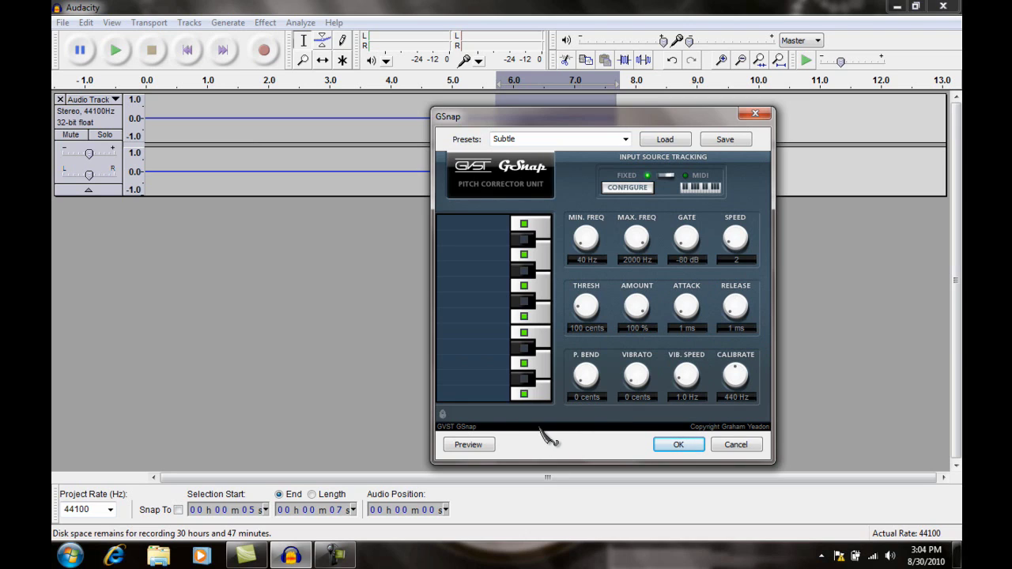
{"action": "left_click", "coordinate": [469, 446]}
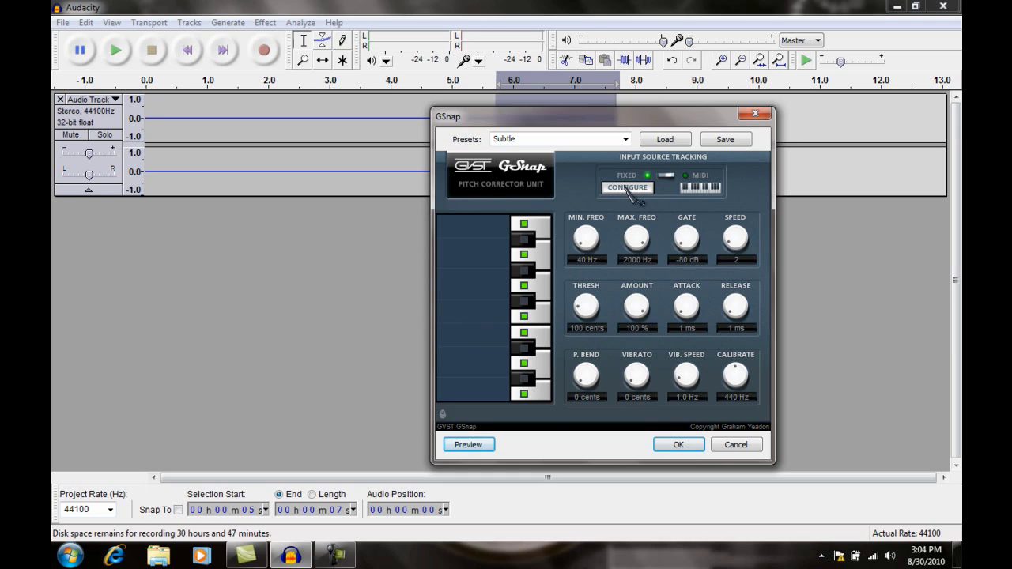
Apply GSnap to the 5.7–7.7 second selection and quit Audacity.
{"action": "left_click", "coordinate": [680, 445]}
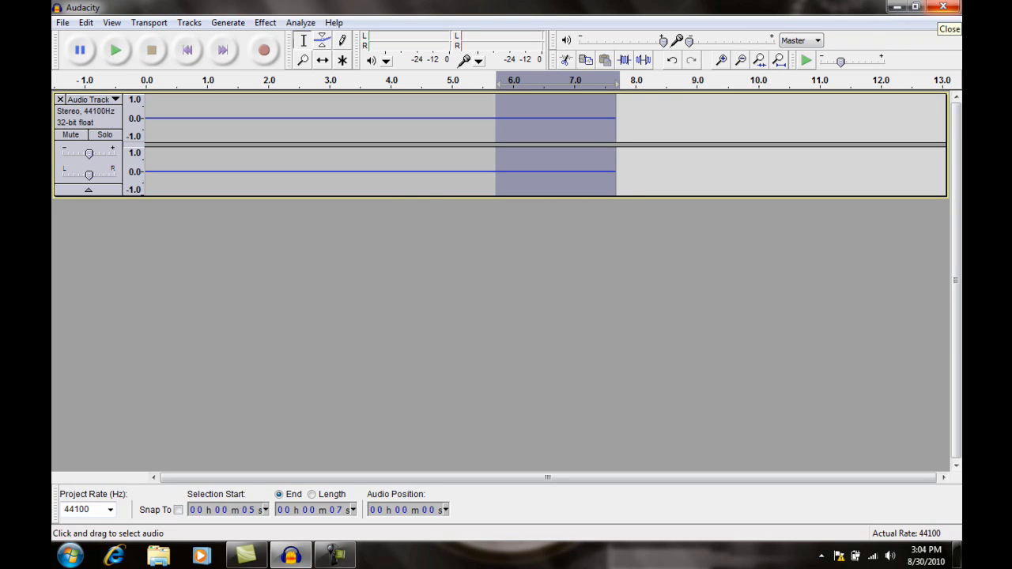
{"action": "left_click", "coordinate": [943, 6]}
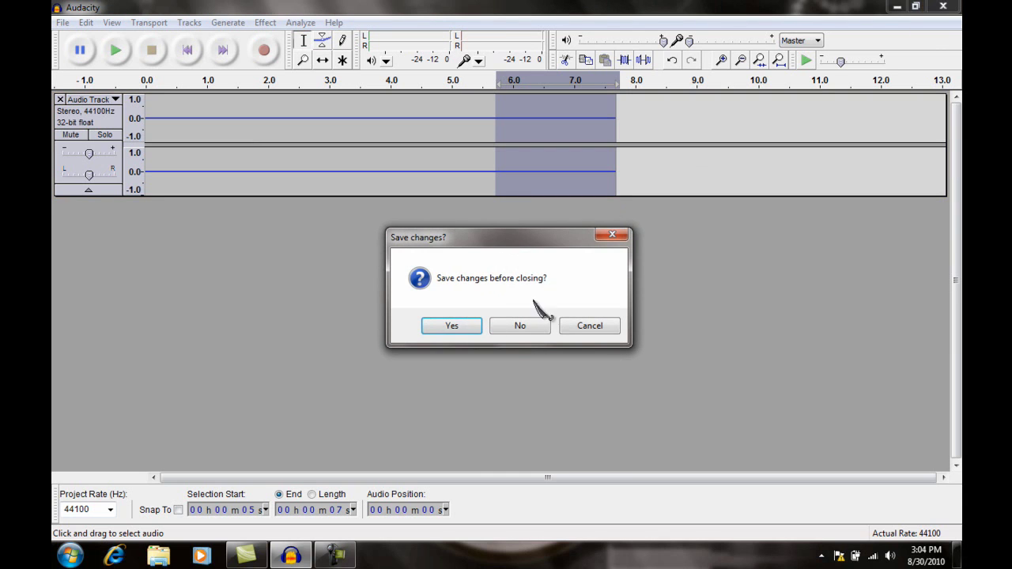
Close Audacity without saving changes and launch Google Chrome from the Start menu.
{"action": "left_click", "coordinate": [519, 327]}
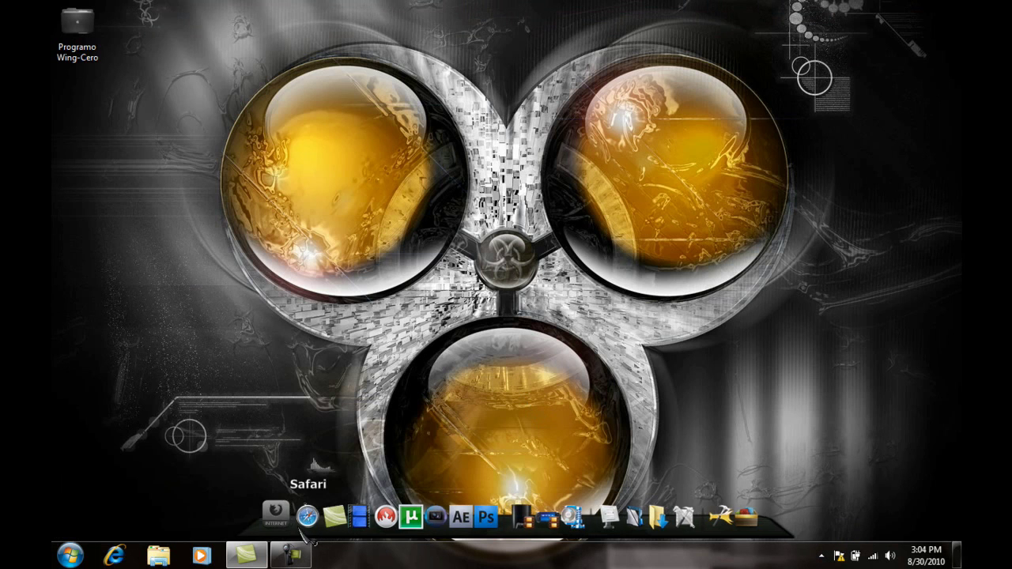
{"action": "key", "text": "super"}
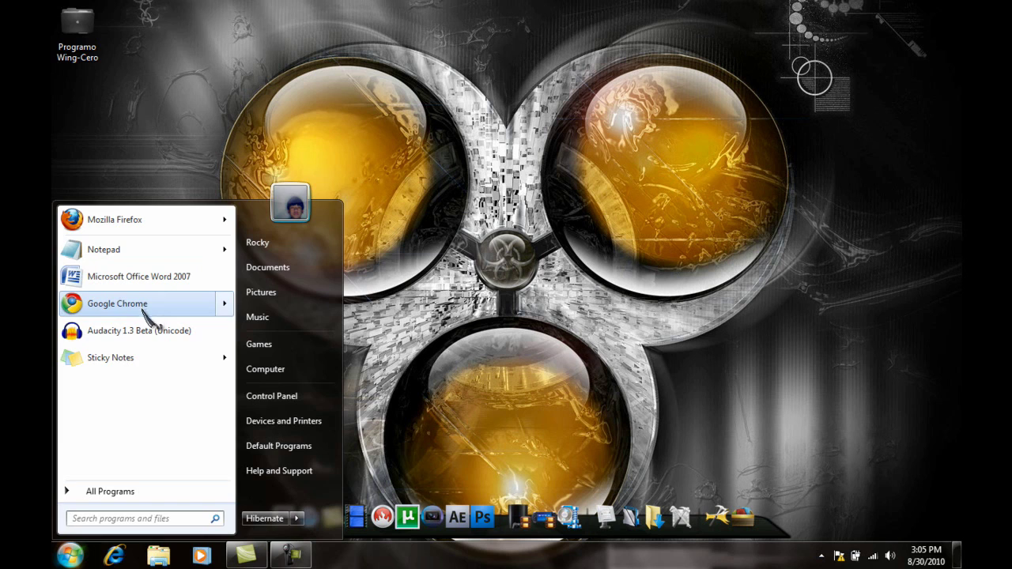
{"action": "left_click", "coordinate": [938, 342]}
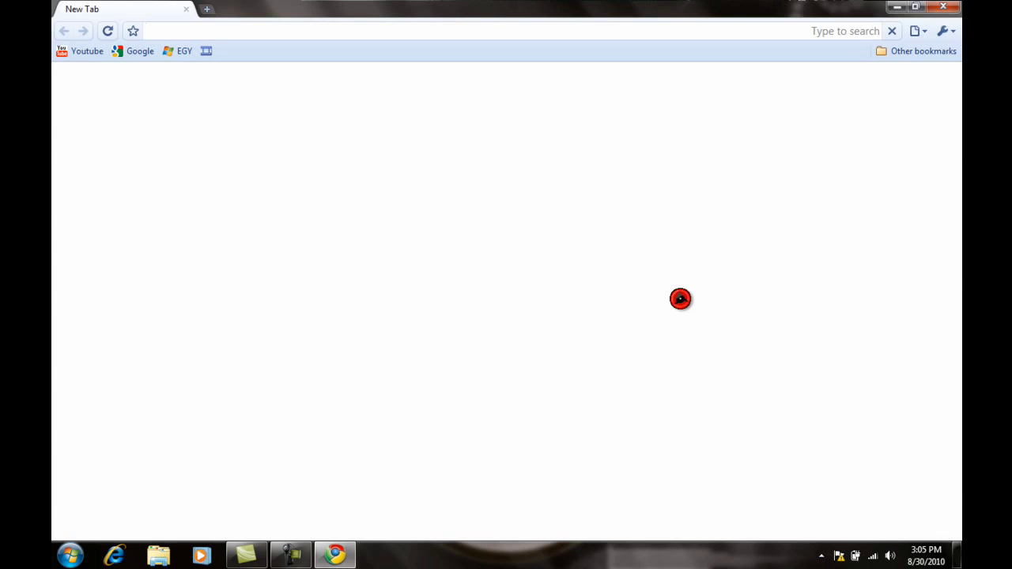
Open the downloaded GSnap-GJ.zip archive from Chrome's Downloads page.
{"action": "key", "text": "ctrl+j"}
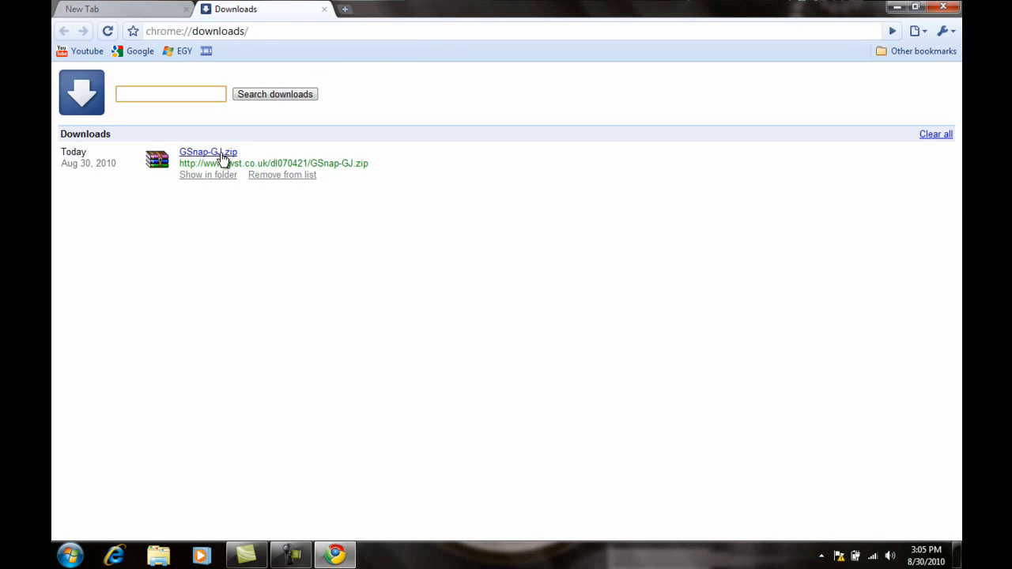
{"action": "left_click", "coordinate": [445, 242]}
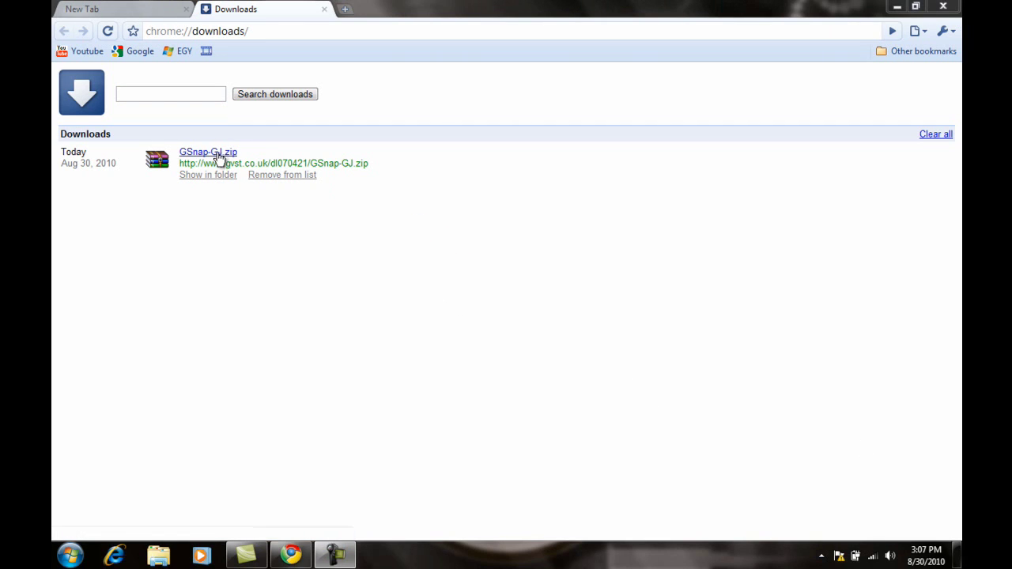
{"action": "left_click", "coordinate": [361, 278]}
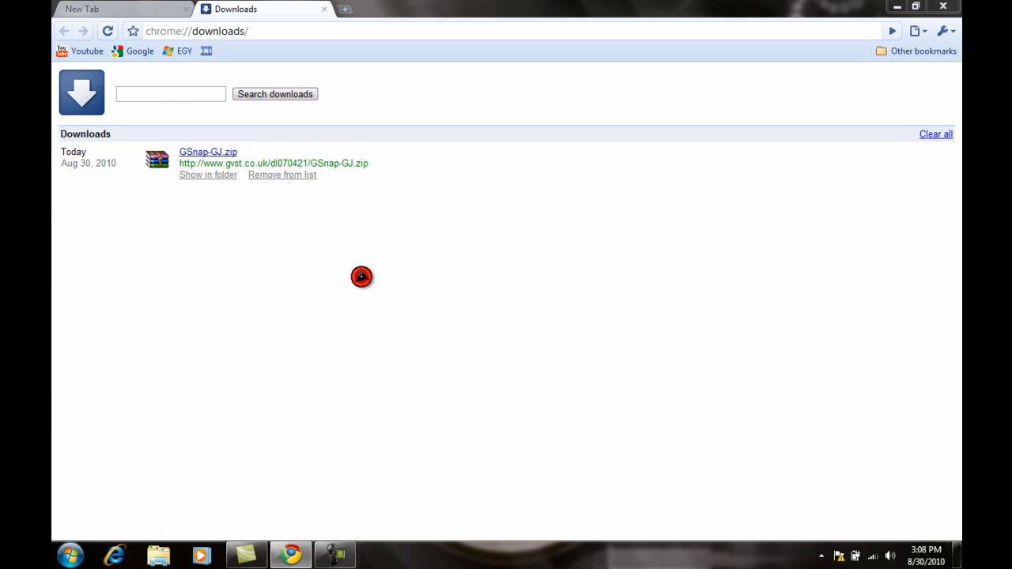
Extract GVSTLicense.txt and GSnap-GJ.dll to C:\Program Files\Vstplugins, then close WinRAR and Chrome.
{"action": "left_click_drag", "start_coordinate": [140, 310], "coordinate": [142, 283]}
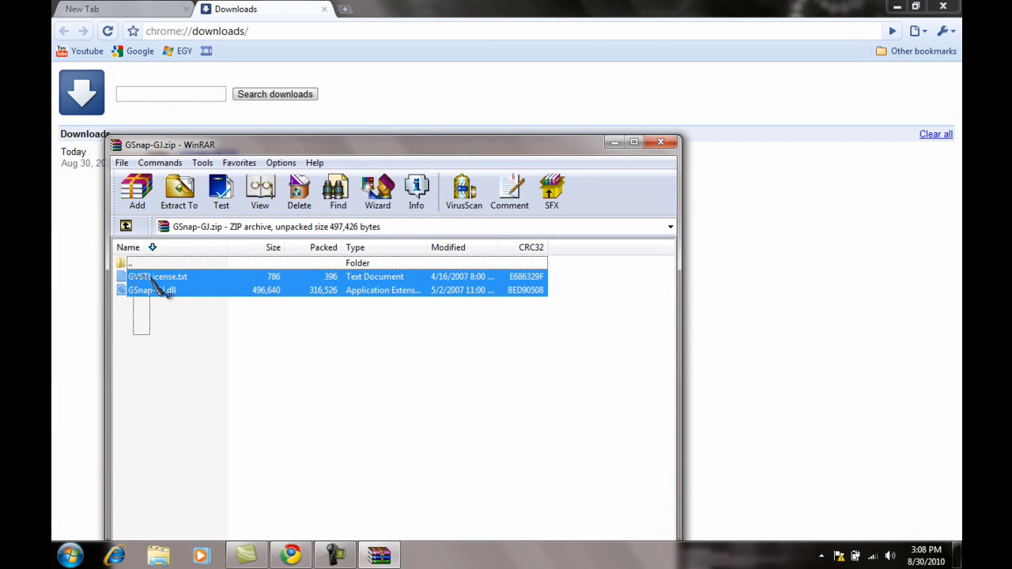
{"action": "left_click", "coordinate": [179, 192]}
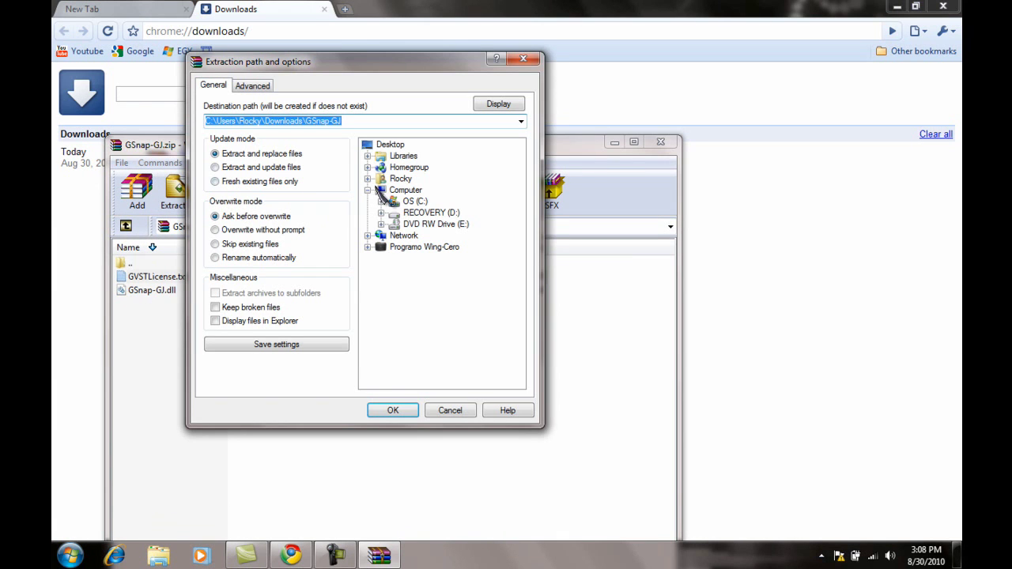
{"action": "left_click", "coordinate": [415, 201]}
{"action": "scroll", "coordinate": [472, 293], "scroll_direction": "down", "scroll_amount": 5}
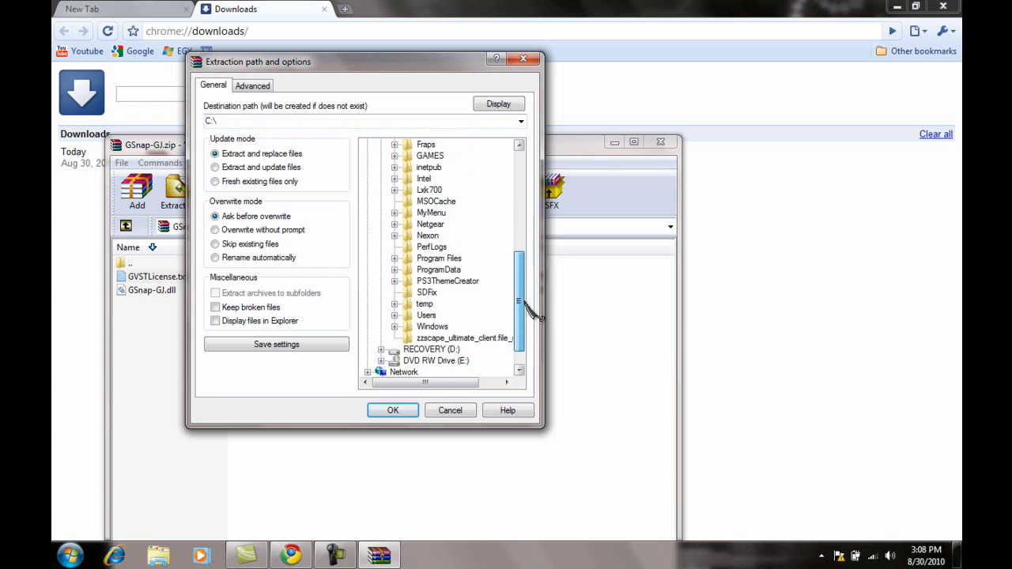
{"action": "left_click", "coordinate": [440, 272]}
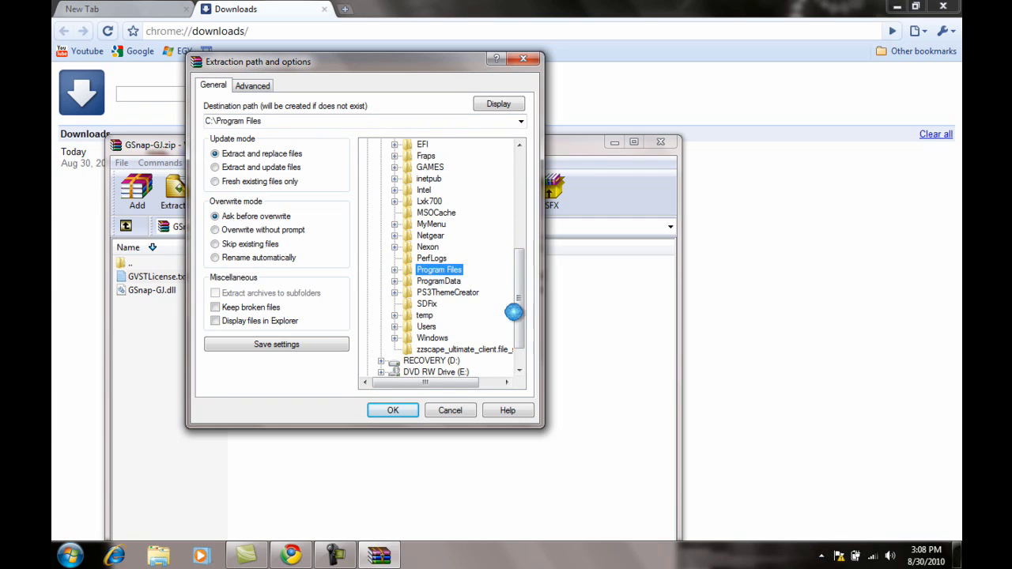
{"action": "left_click_drag", "start_coordinate": [517, 195], "coordinate": [502, 341]}
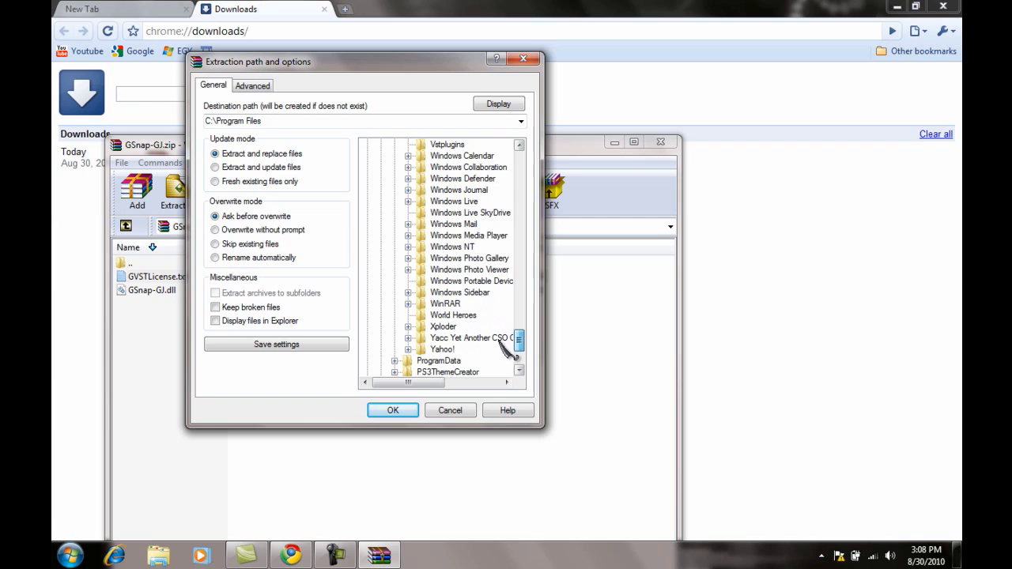
{"action": "left_click_drag", "start_coordinate": [499, 340], "coordinate": [496, 329]}
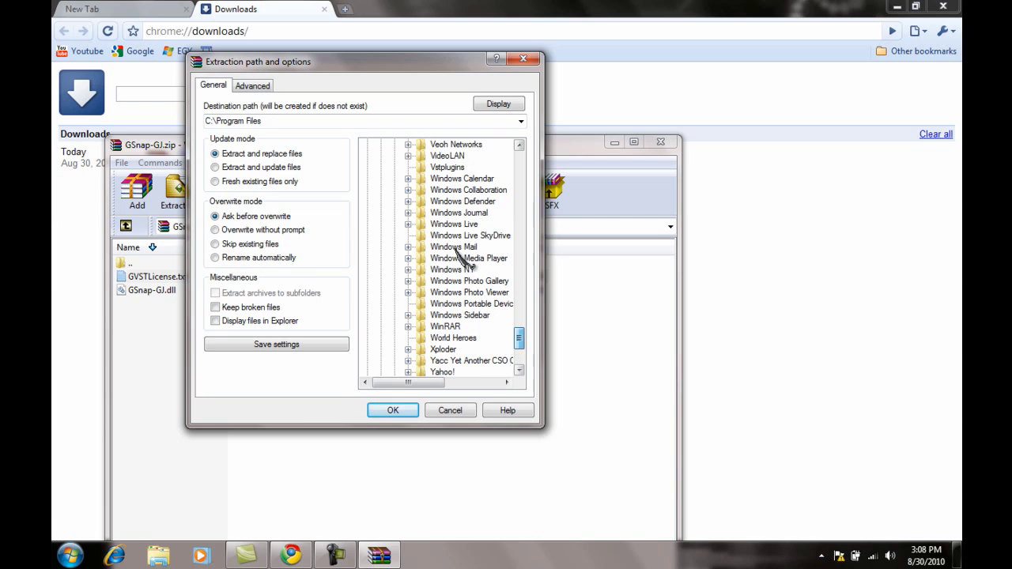
{"action": "left_click", "coordinate": [447, 167]}
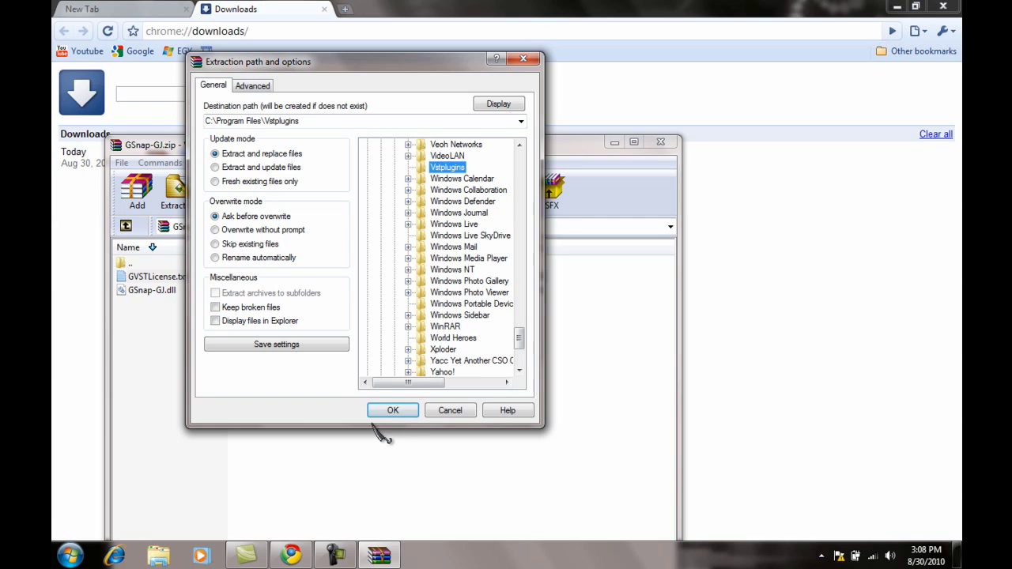
{"action": "left_click", "coordinate": [523, 60]}
{"action": "left_click", "coordinate": [660, 142]}
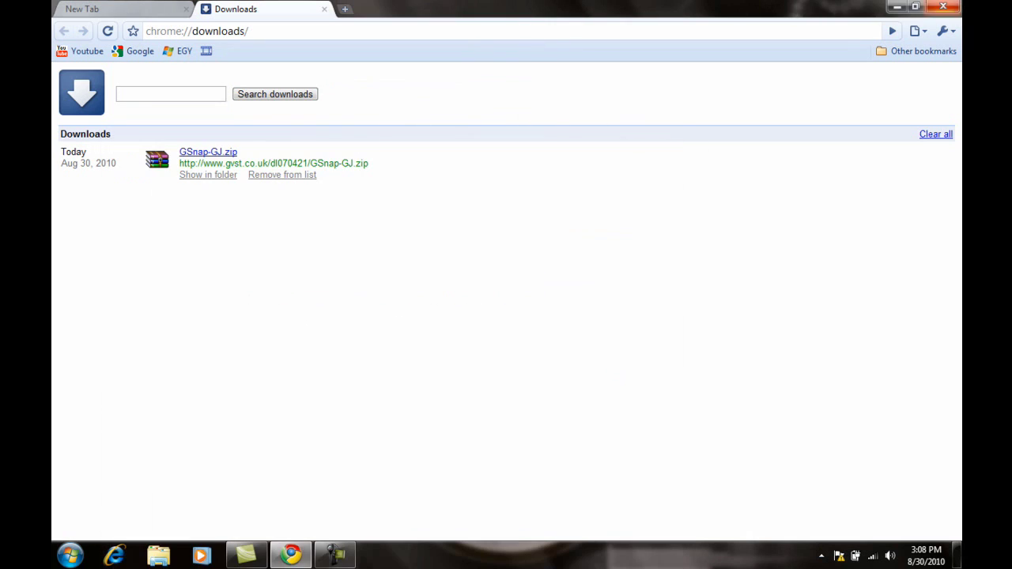
{"action": "left_click", "coordinate": [942, 7]}
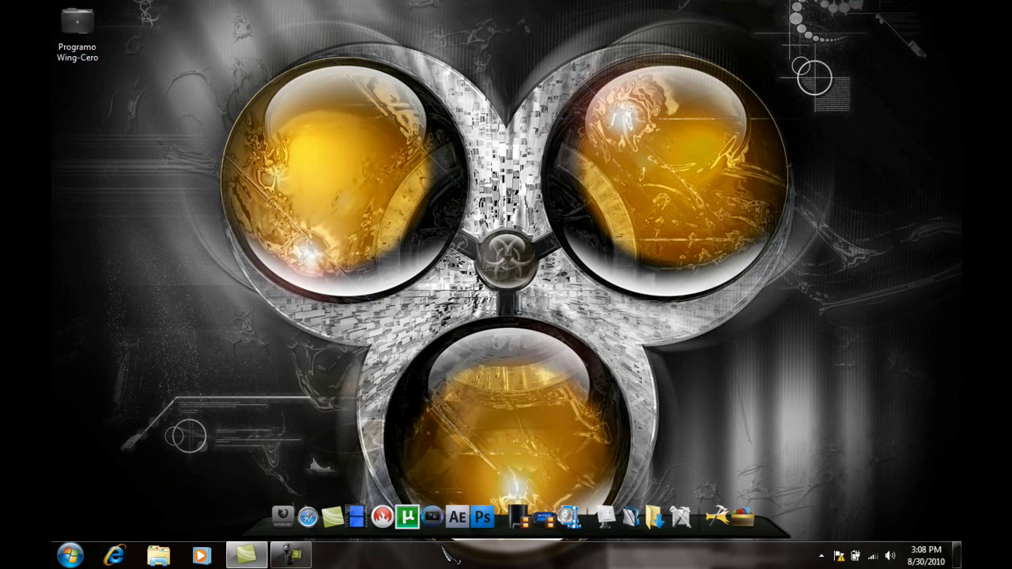
Launch Vegas Pro 9.0 and record a short take, Track 1 - 4.wav, on Track 1.
{"action": "left_click", "coordinate": [441, 508]}
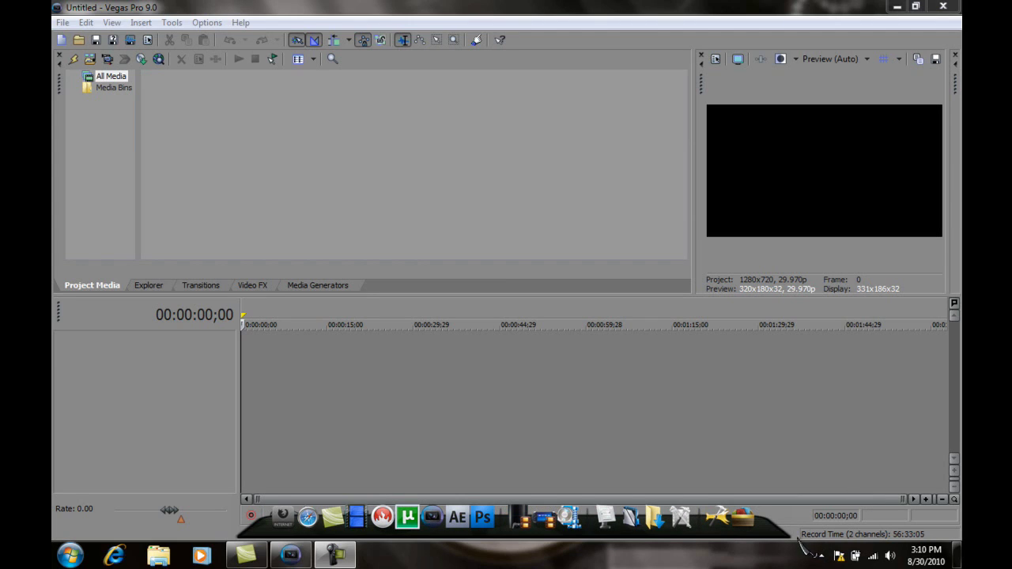
{"action": "left_click", "coordinate": [251, 516]}
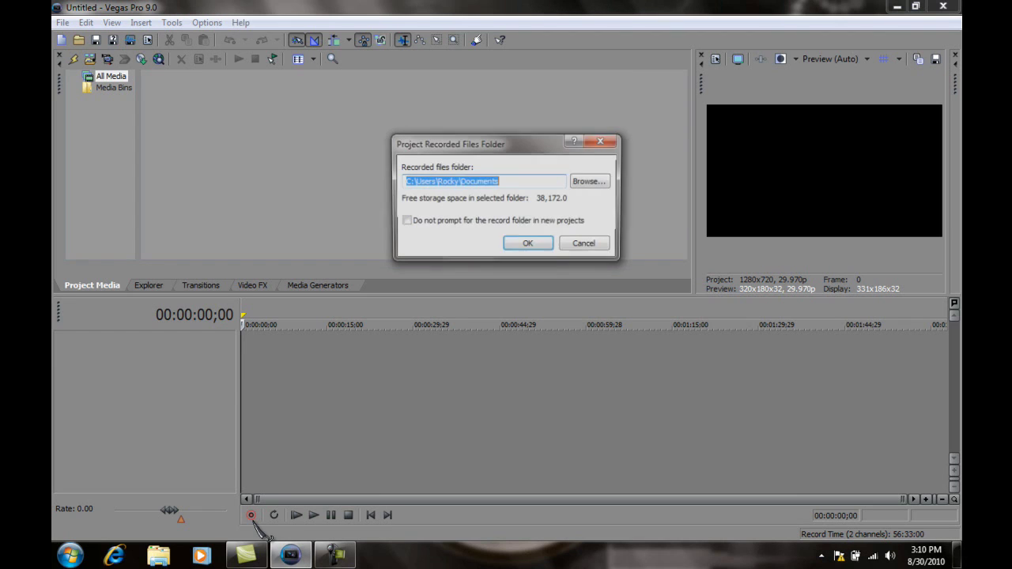
{"action": "left_click", "coordinate": [513, 243]}
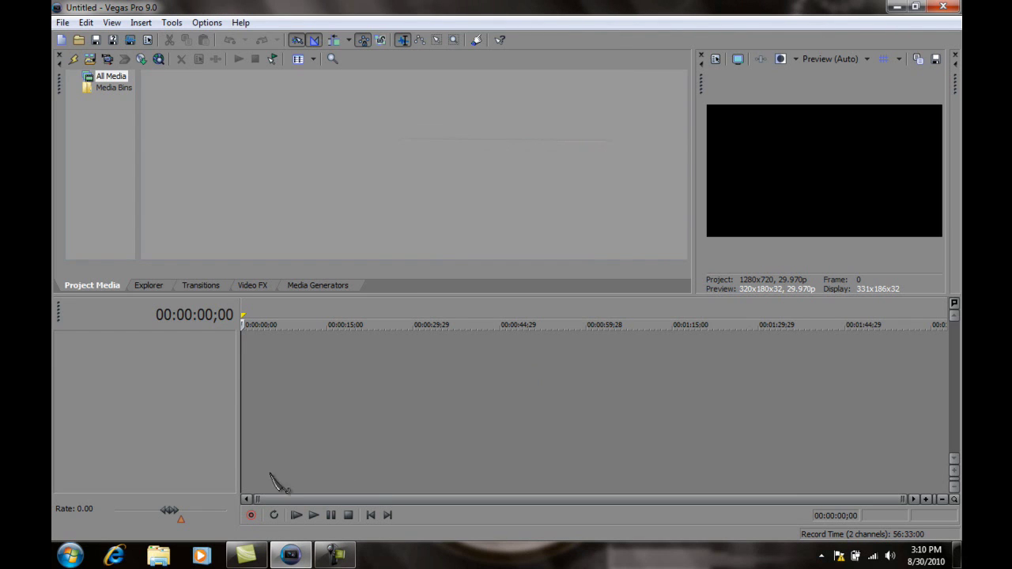
{"action": "left_click", "coordinate": [251, 516]}
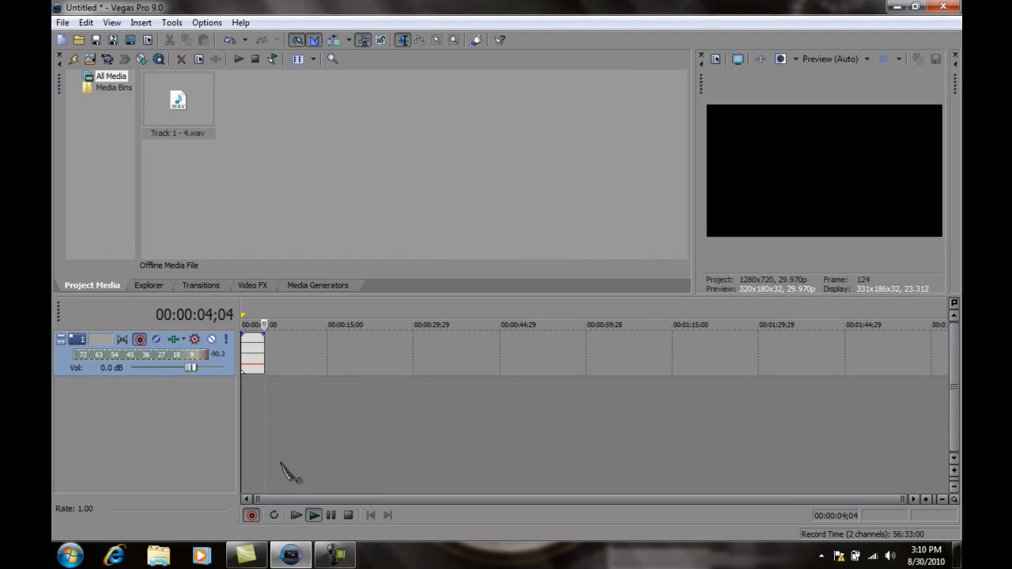
{"action": "left_click", "coordinate": [348, 514]}
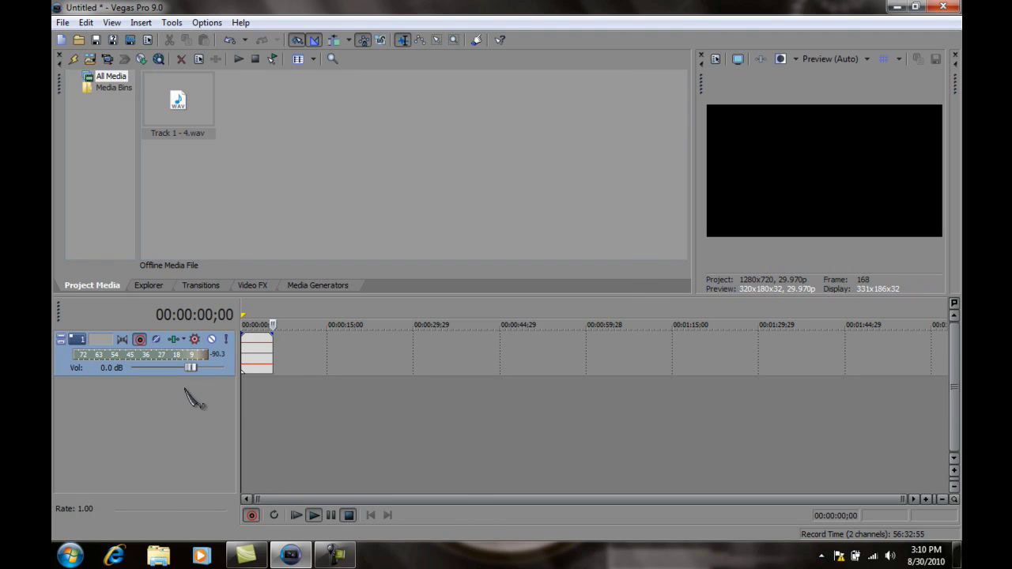
{"action": "left_click", "coordinate": [591, 285]}
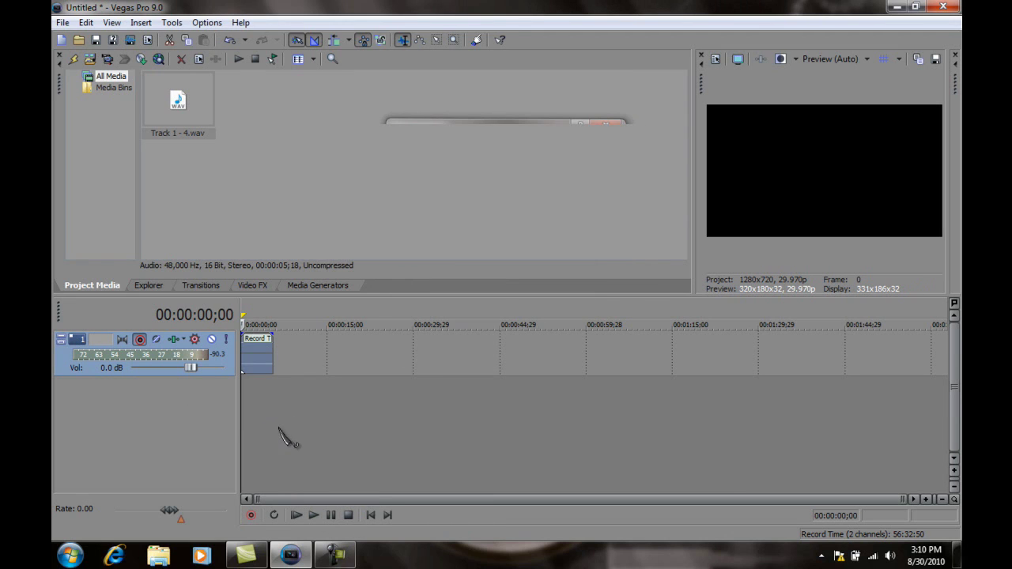
Select the recorded event and open Track 1's plug-in chooser.
{"action": "left_click", "coordinate": [267, 404]}
{"action": "mouse_move", "coordinate": [270, 404]}
{"action": "left_mouse_down"}
{"action": "mouse_move", "coordinate": [296, 405]}
{"action": "mouse_move", "coordinate": [268, 405]}
{"action": "left_mouse_up"}
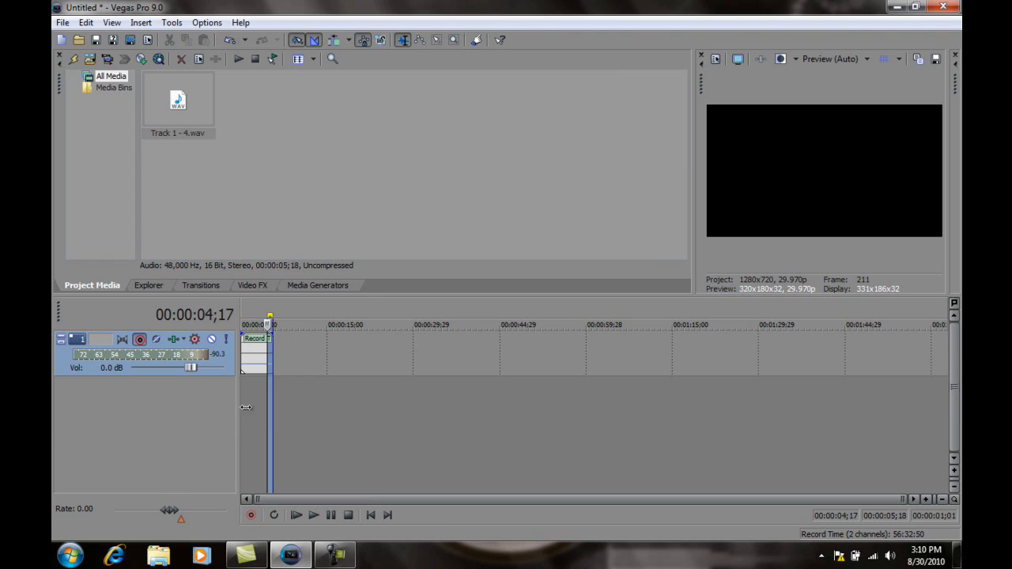
{"action": "double_click", "coordinate": [261, 351]}
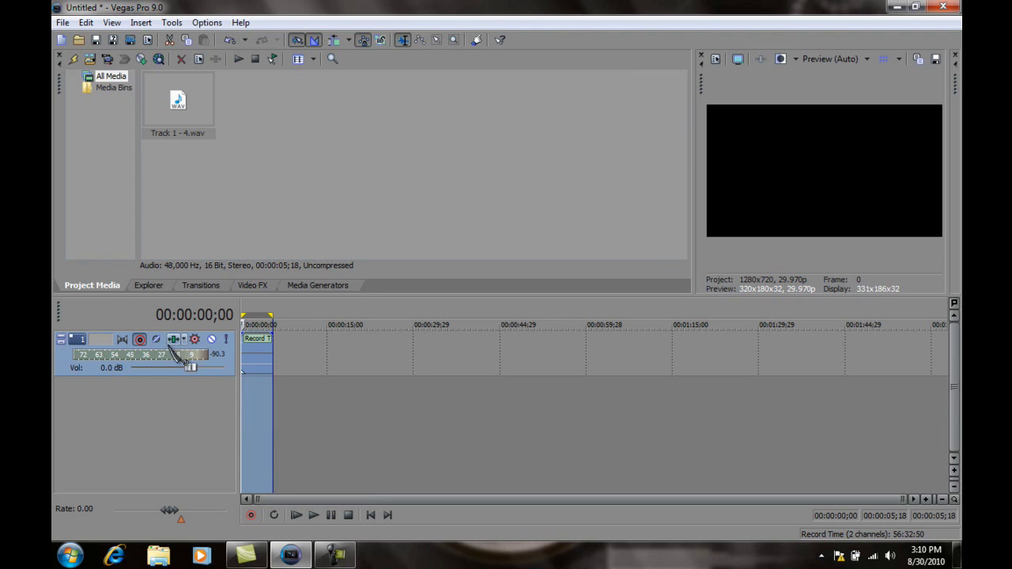
{"action": "left_click", "coordinate": [194, 339]}
{"action": "left_click", "coordinate": [711, 149]}
Add GSnap to Track 1's chain, load the autotune.fxp preset, and close the plug-in window.
{"action": "double_click", "coordinate": [351, 192]}
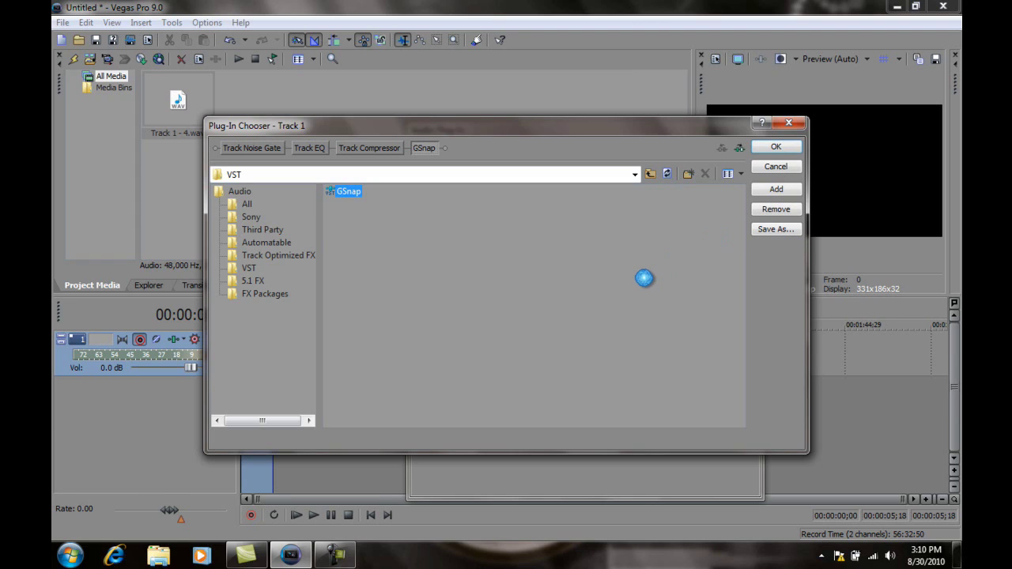
{"action": "left_click", "coordinate": [789, 142]}
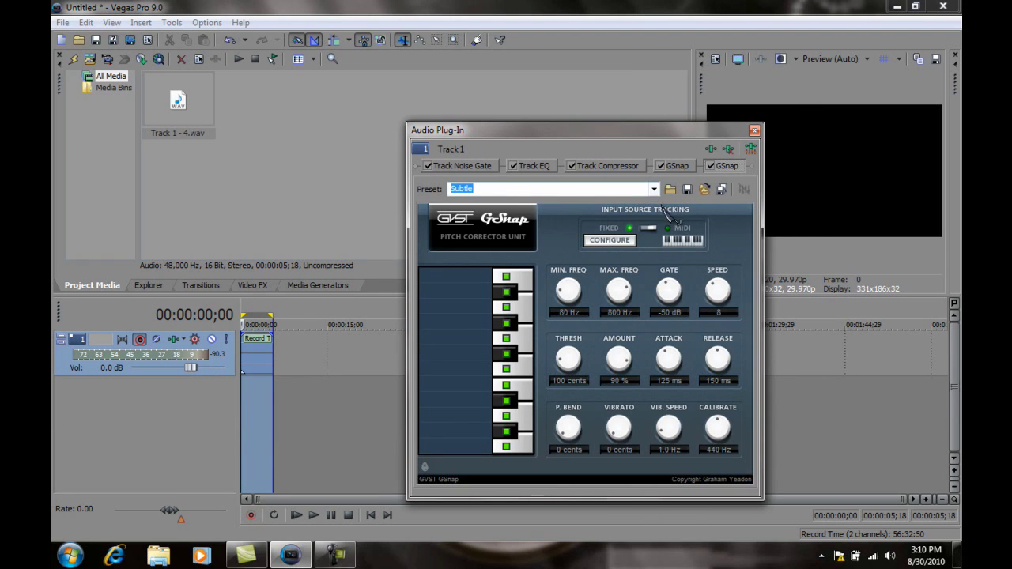
{"action": "left_click", "coordinate": [625, 239]}
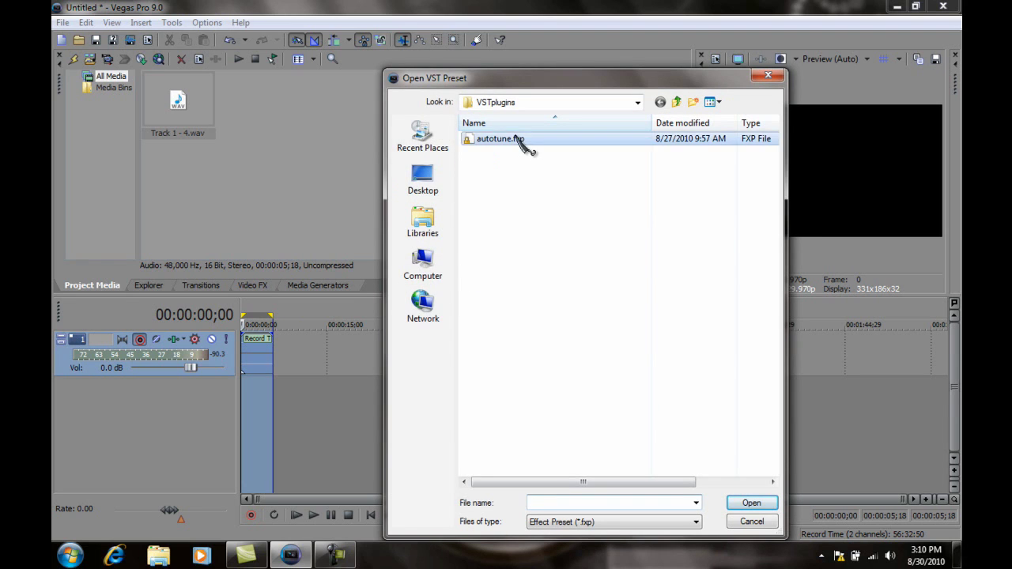
{"action": "double_click", "coordinate": [518, 139]}
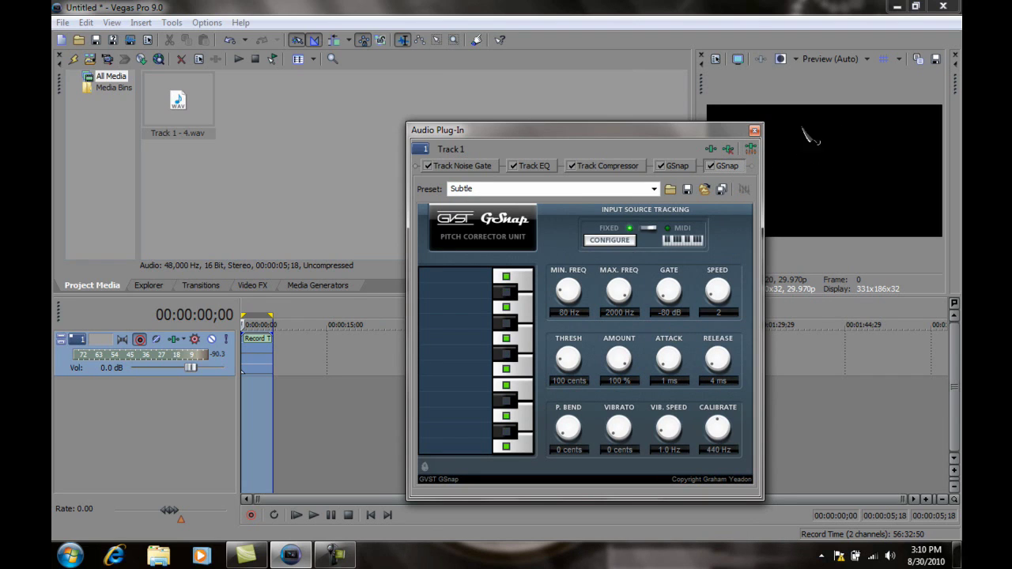
{"action": "left_click", "coordinate": [755, 132]}
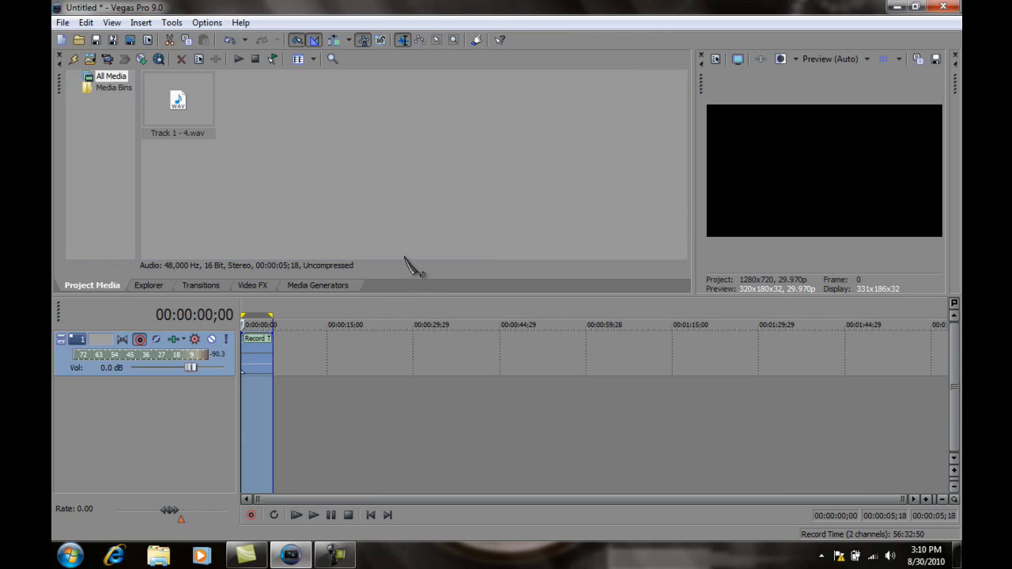